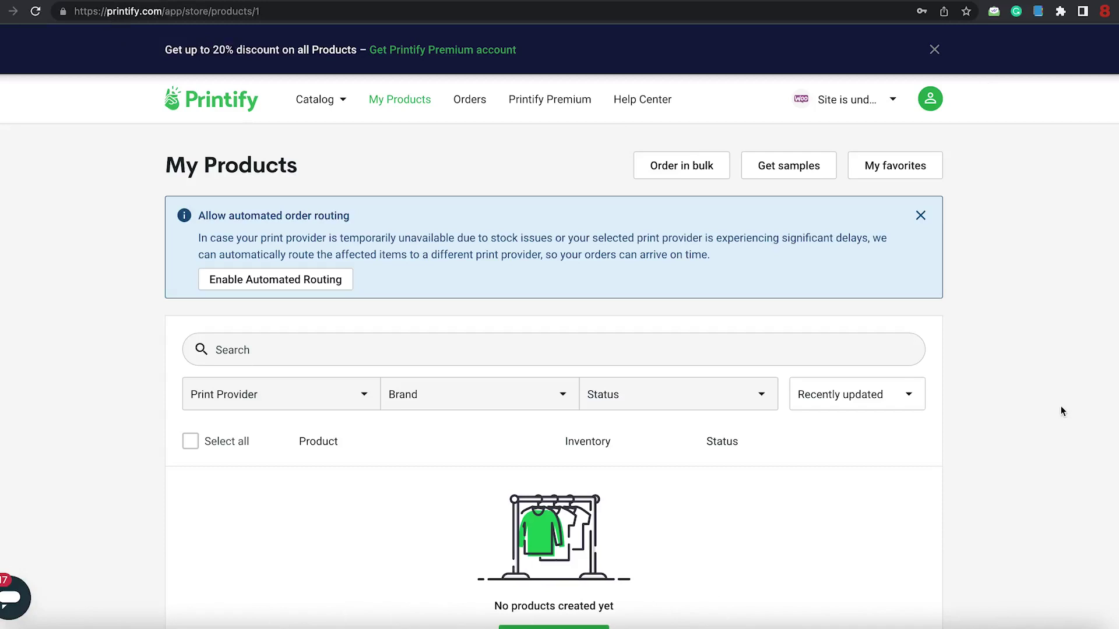
- Show the Catalog mega-menu with Men's, Women's and Kids' Clothing, Accessories and Home & Living
click(332, 108)
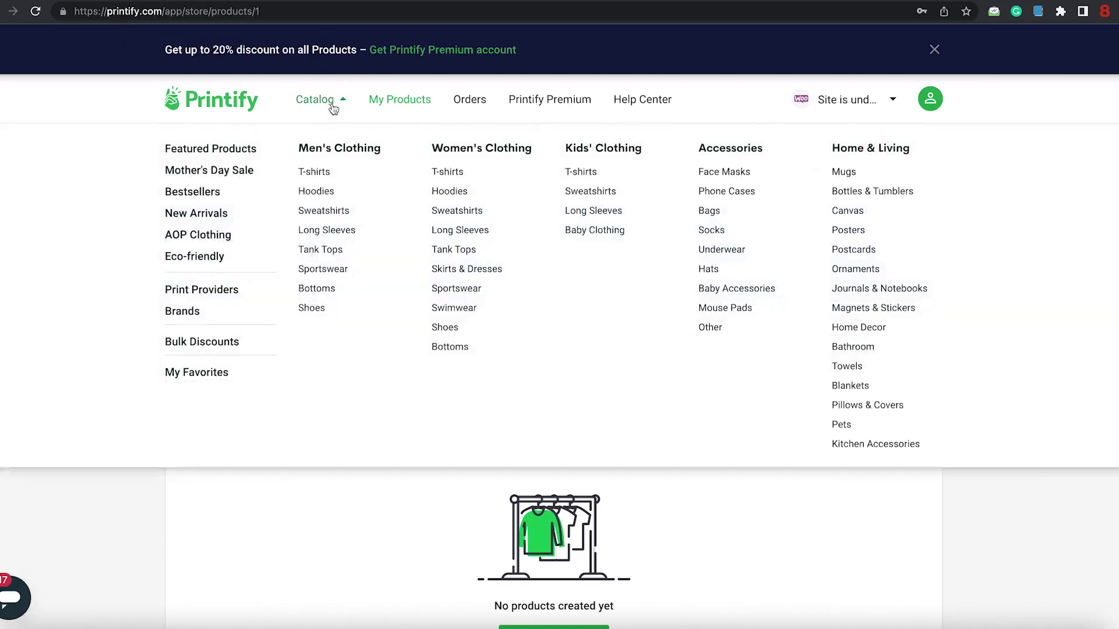
click(375, 101)
click(331, 104)
- Open Women's Clothing > T-shirts and scroll through the listed tees
click(447, 171)
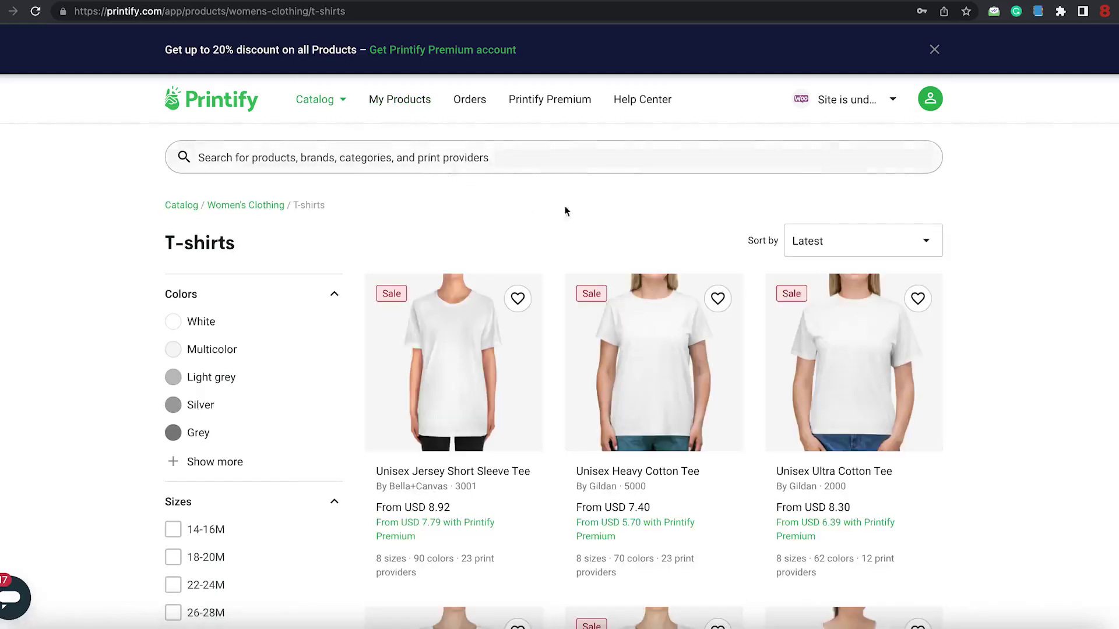
scroll(974, 450, down, 15)
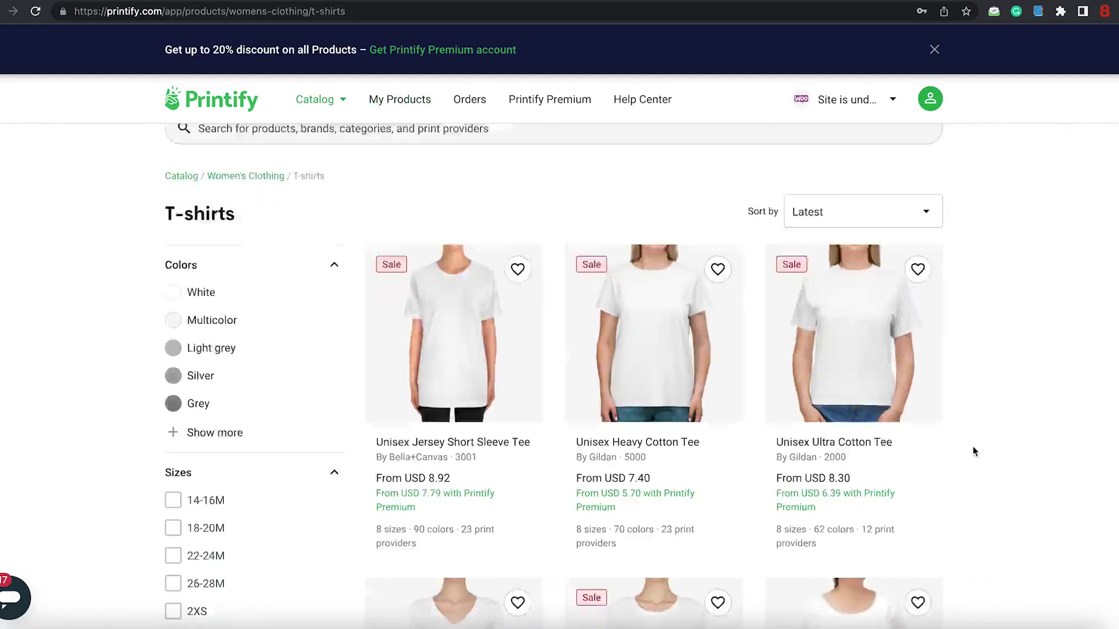
scroll(975, 450, down, 19)
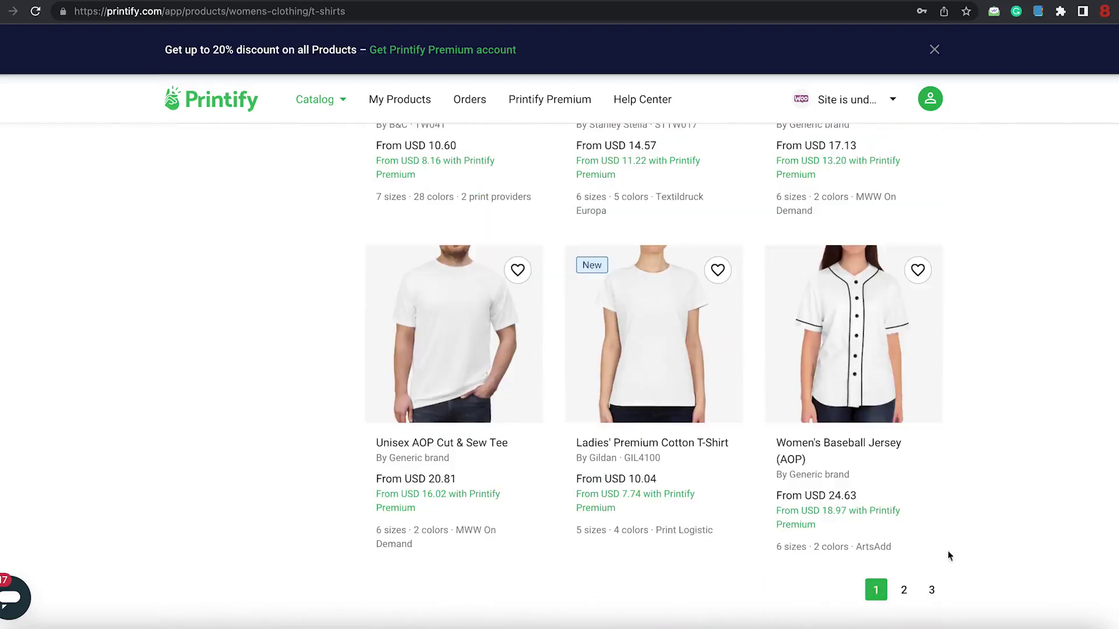
scroll(1015, 443, up, 15)
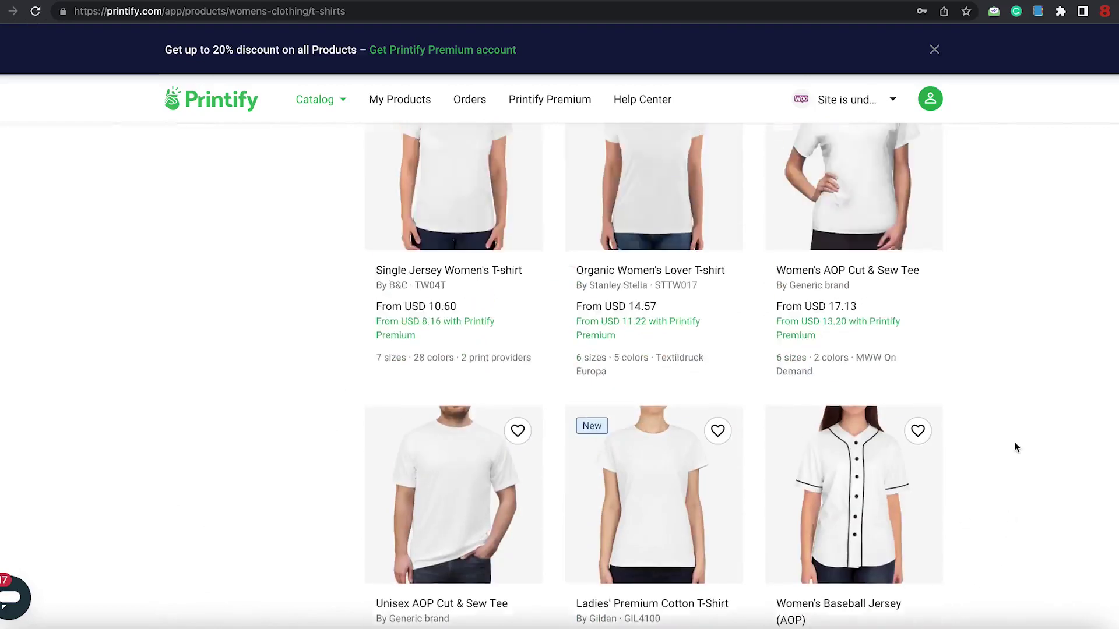
scroll(1015, 444, up, 12)
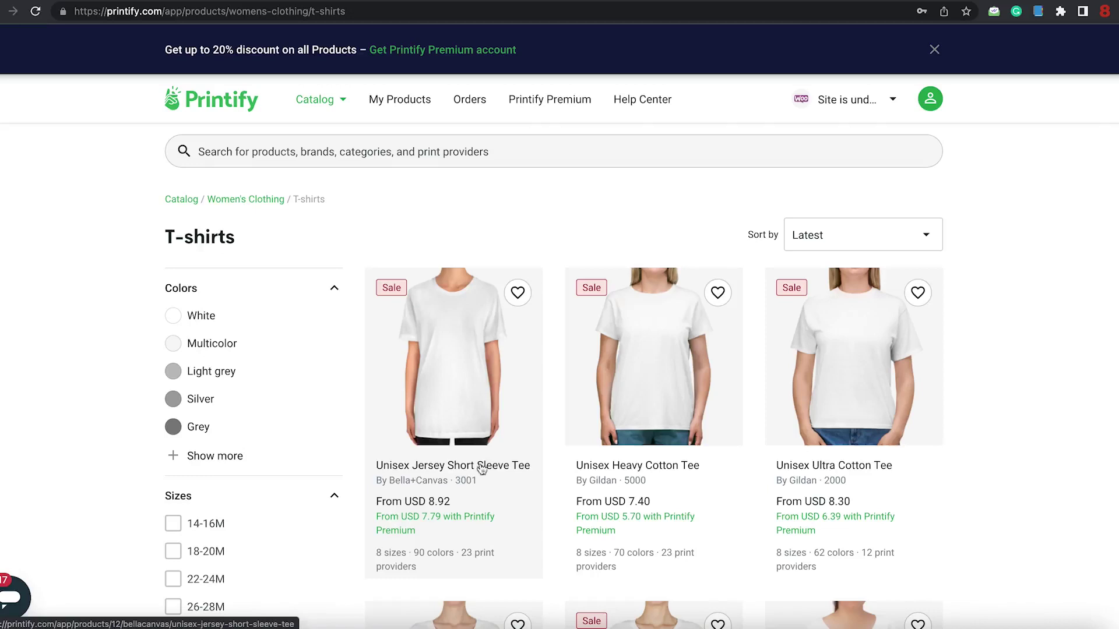
- Open the Unisex Jersey Short Sleeve Tee page and view its back and front Your Design images
click(457, 430)
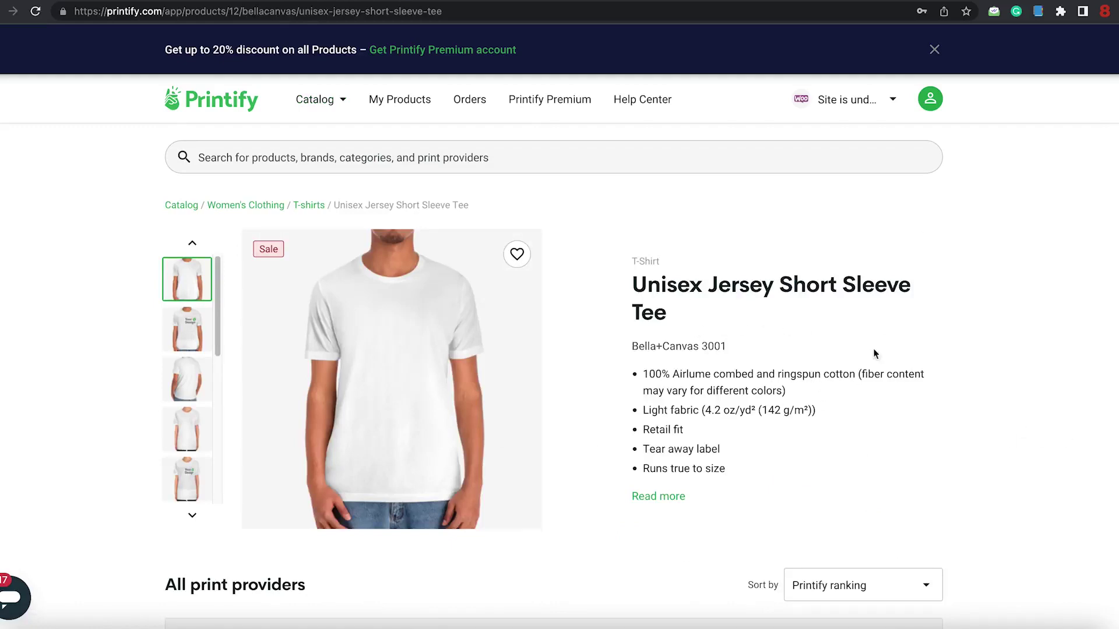
click(188, 434)
click(192, 394)
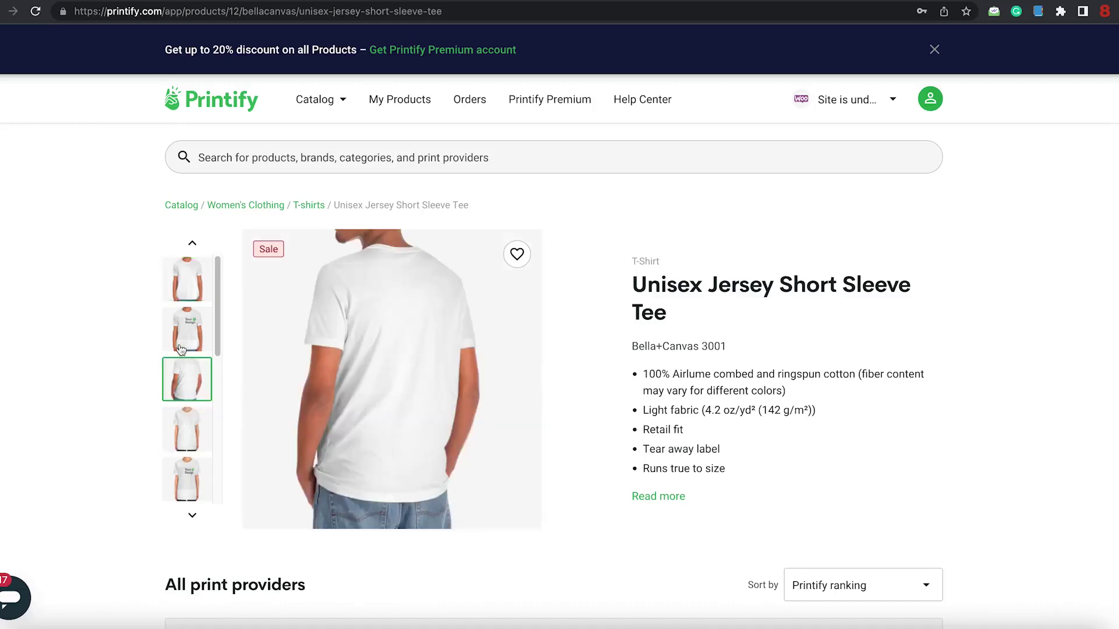
click(184, 347)
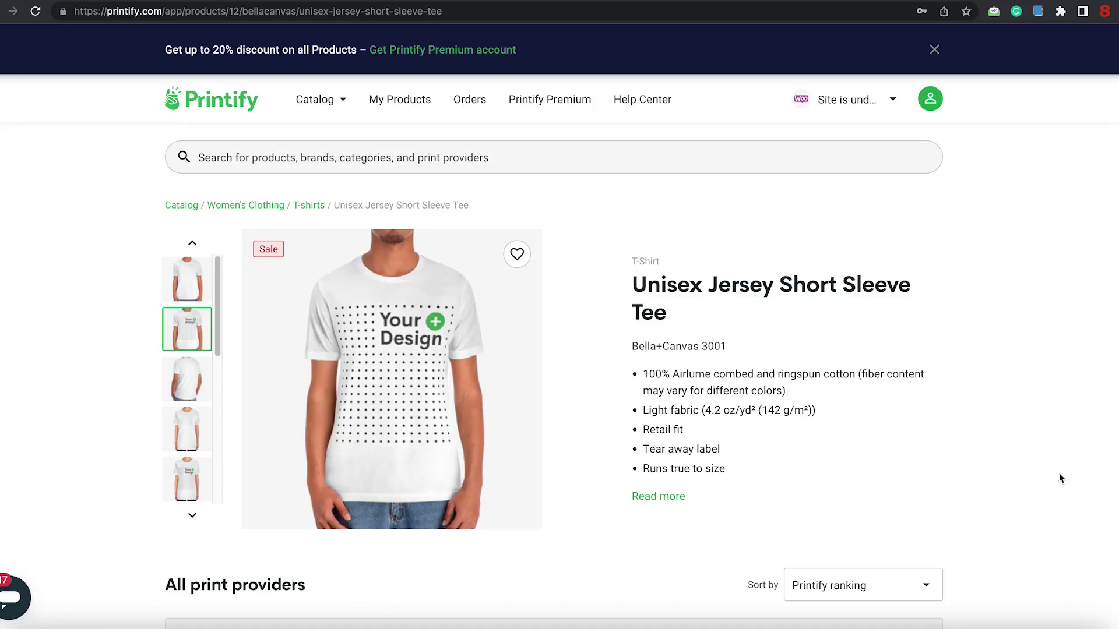
- Scroll down the tee's page to the All print providers list
scroll(987, 464, down, 5)
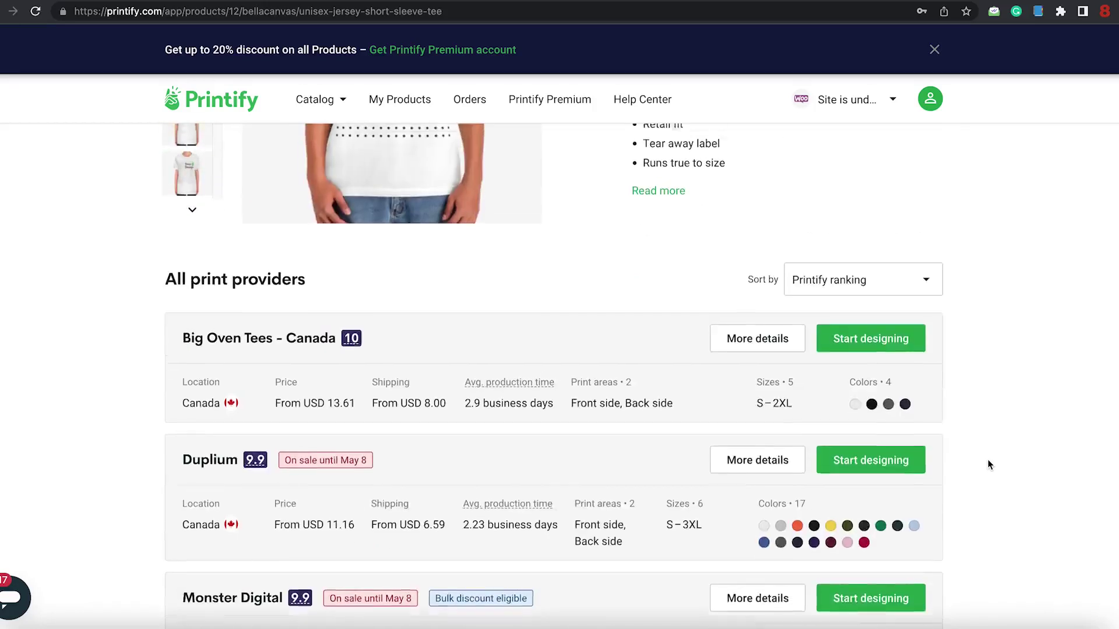
scroll(988, 464, up, 4)
double_click(670, 450)
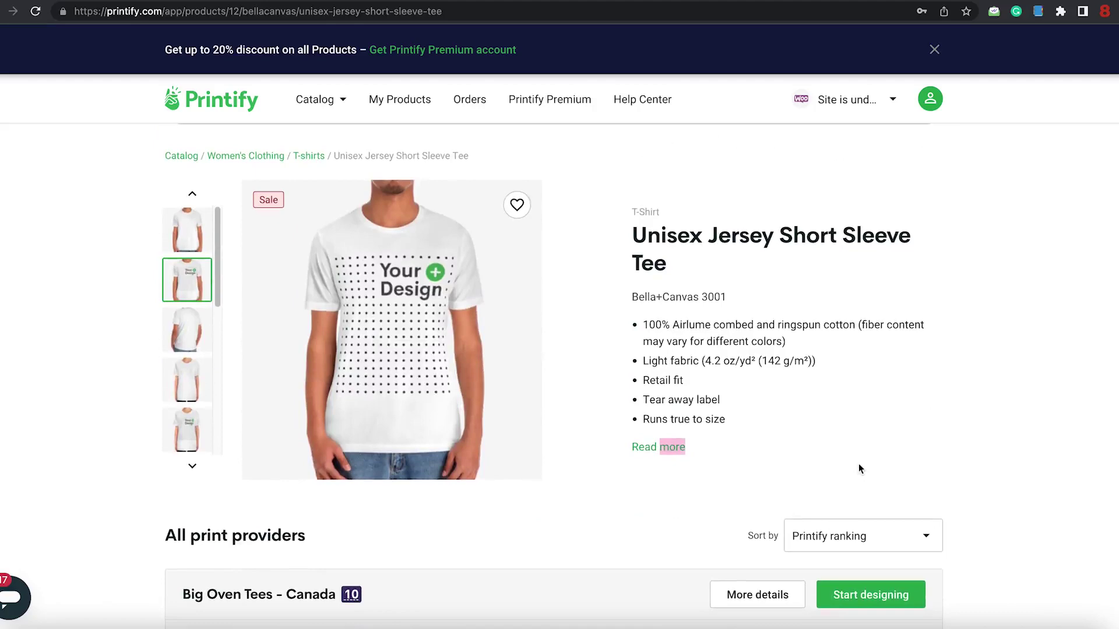
scroll(781, 449, down, 5)
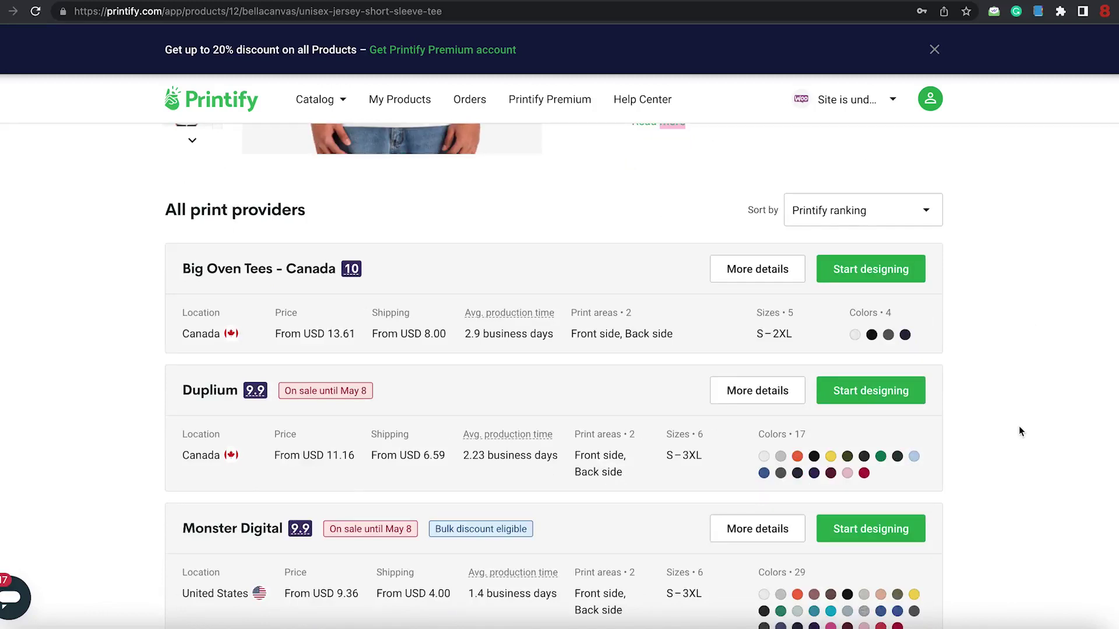
scroll(1019, 430, down, 1)
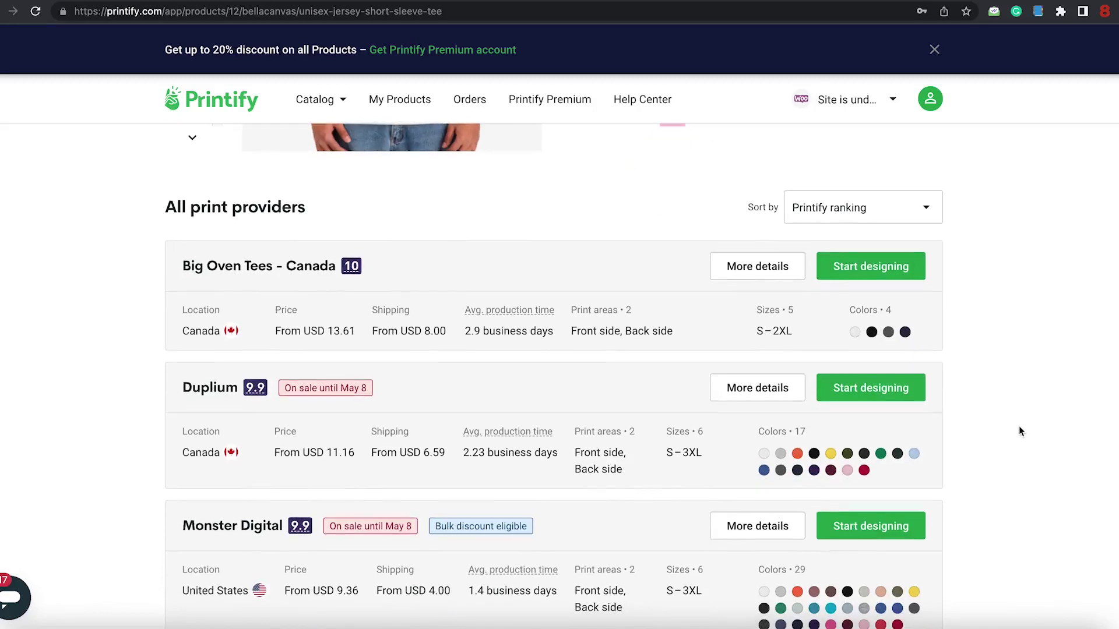
scroll(1018, 431, down, 1)
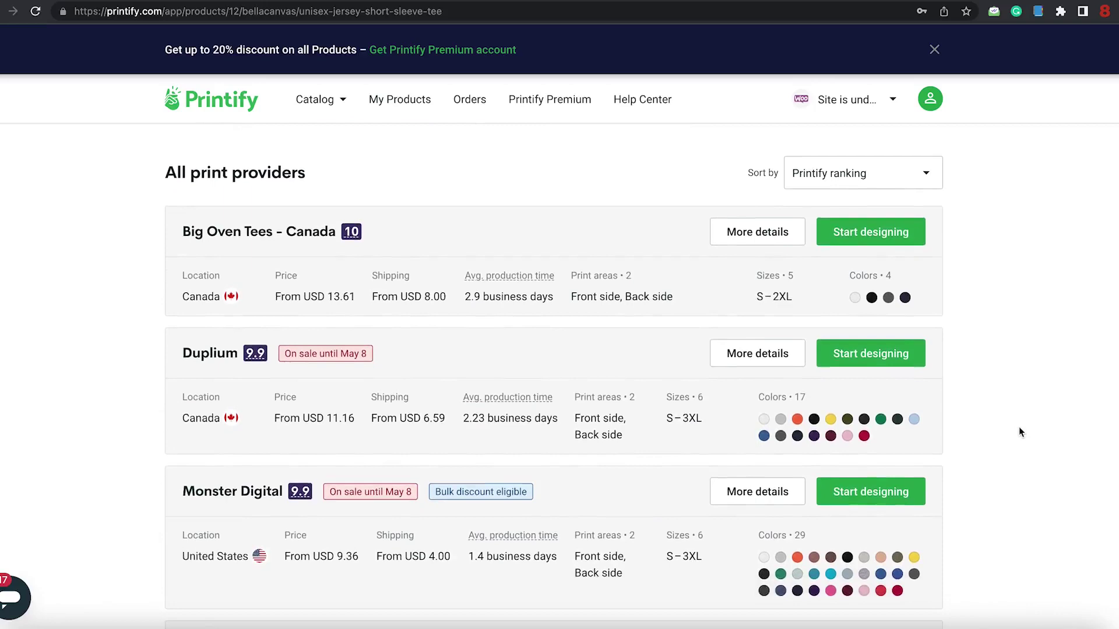
scroll(1020, 432, down, 5)
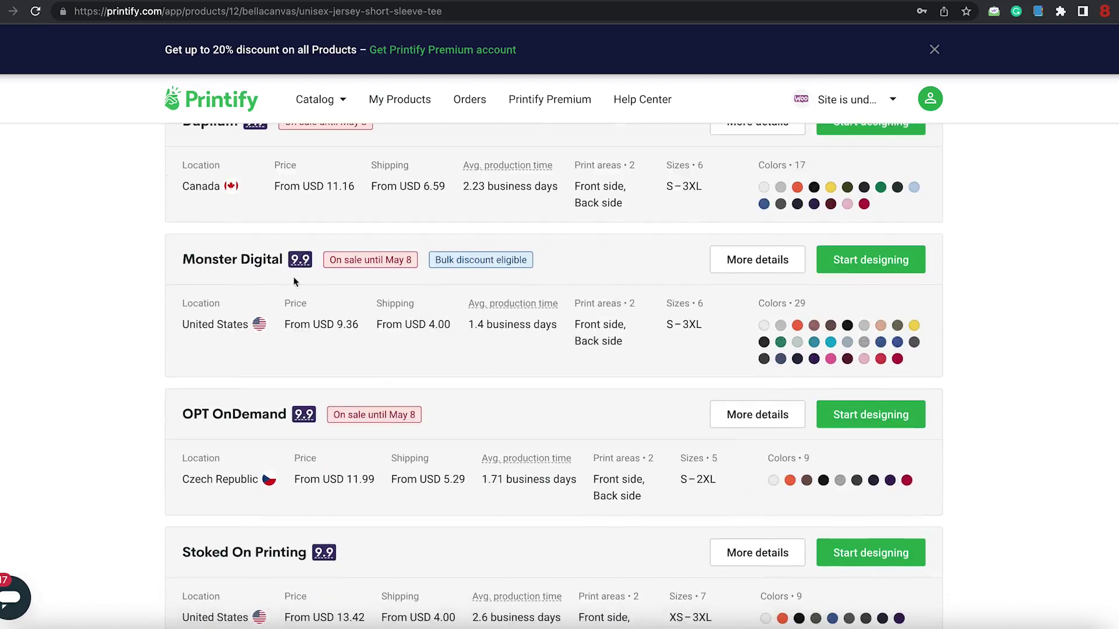
- Compare provider rows, highlighting Awkward Styles' USD 4.00 shipping price
mouse_move(299, 262)
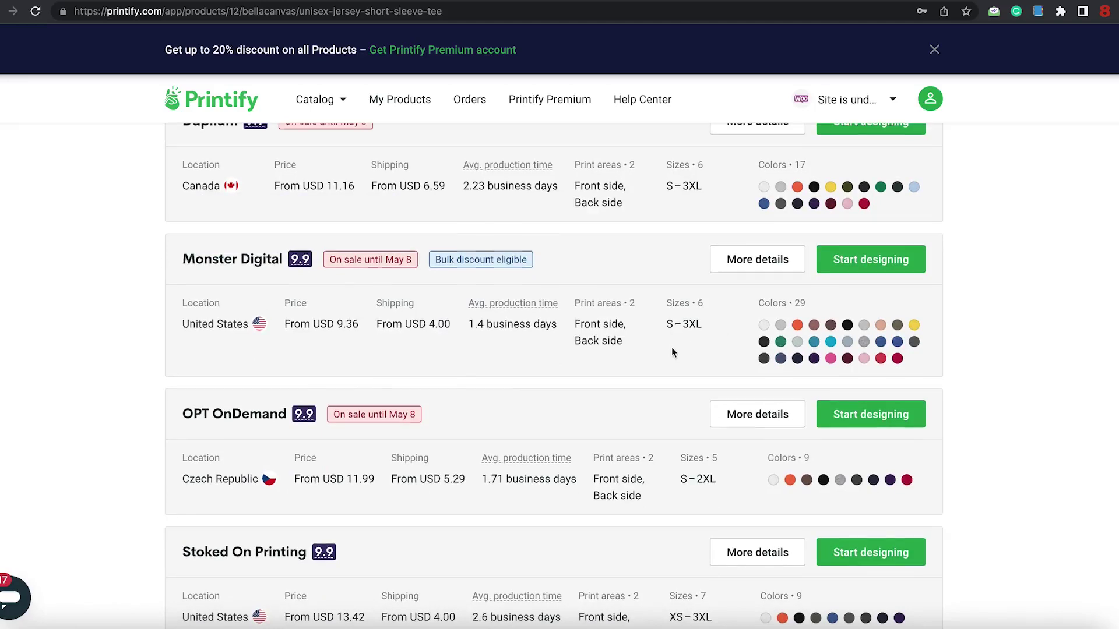
scroll(672, 352, down, 5)
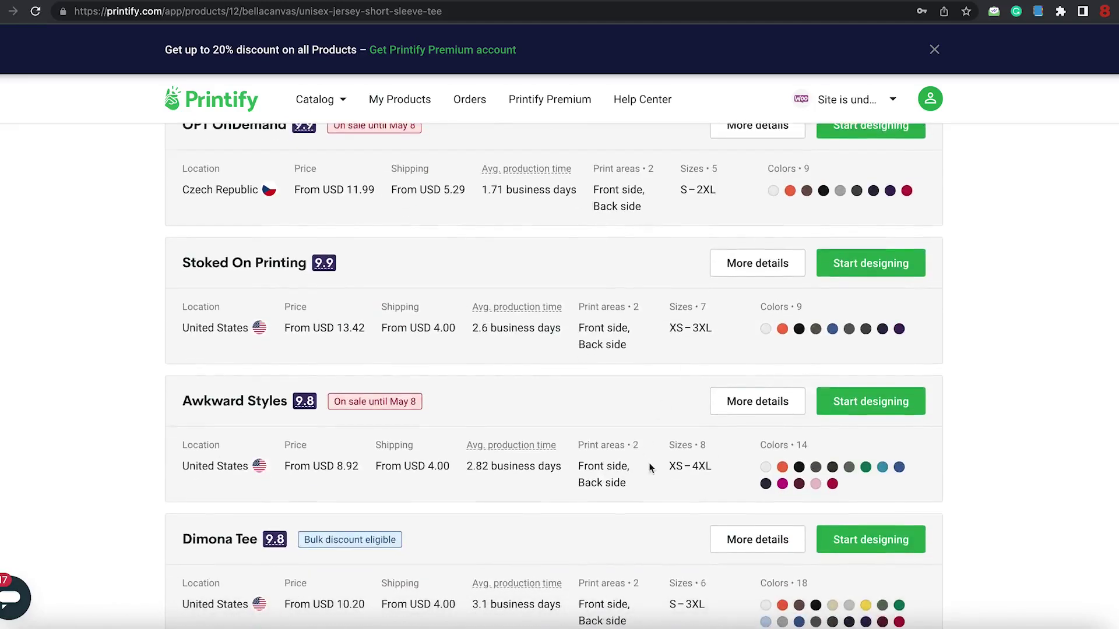
scroll(711, 474, up, 5)
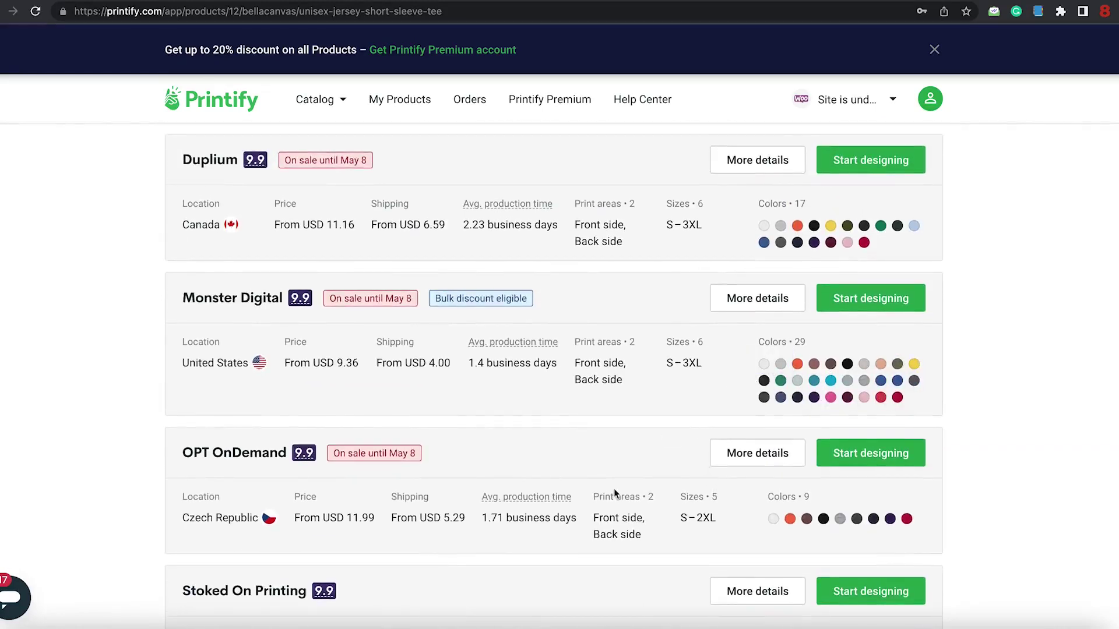
scroll(614, 491, down, 3)
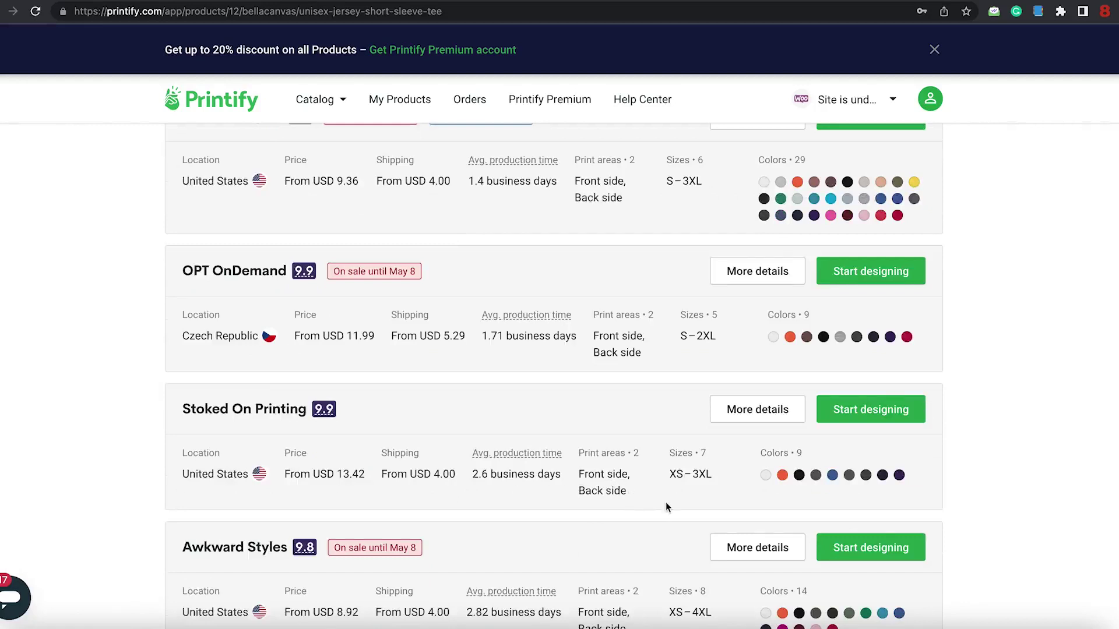
scroll(665, 502, down, 2)
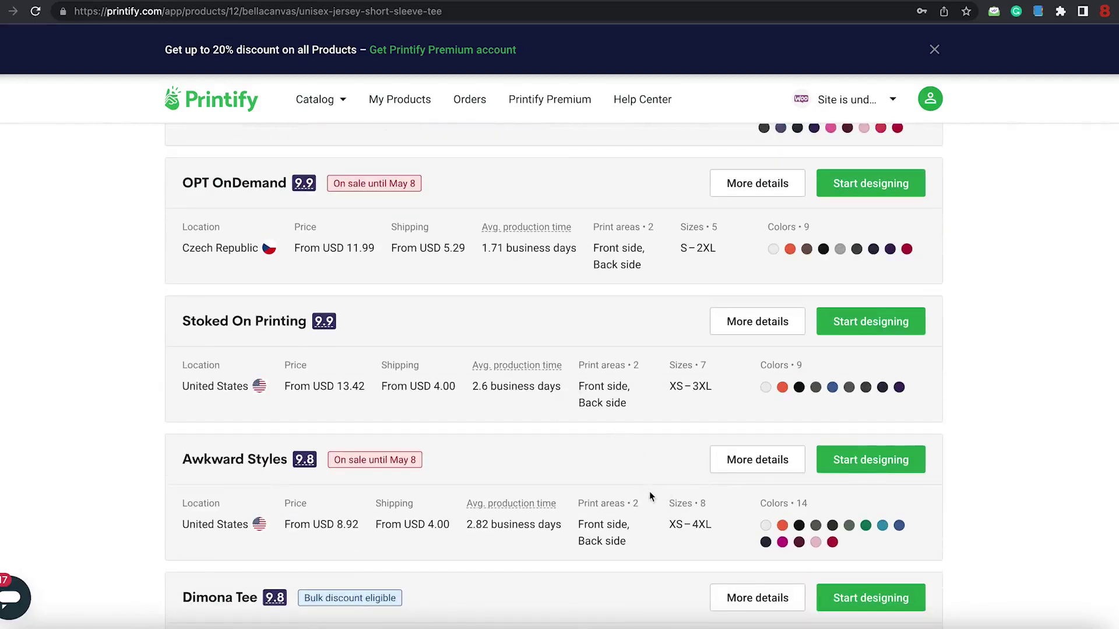
scroll(649, 495, down, 2)
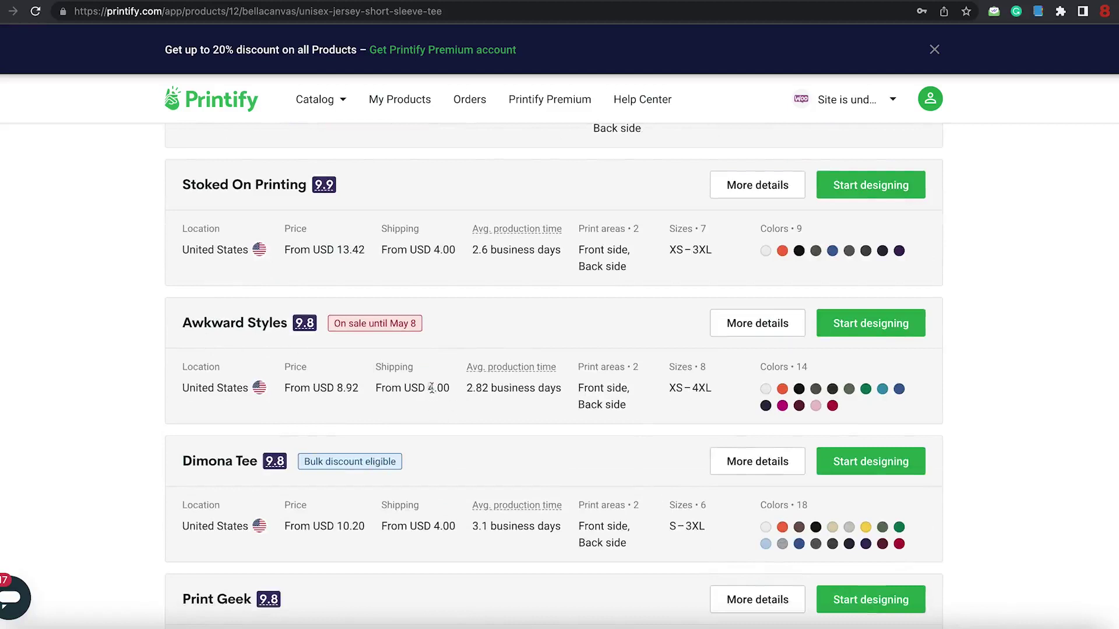
drag(431, 387, 449, 389)
scroll(508, 398, up, 7)
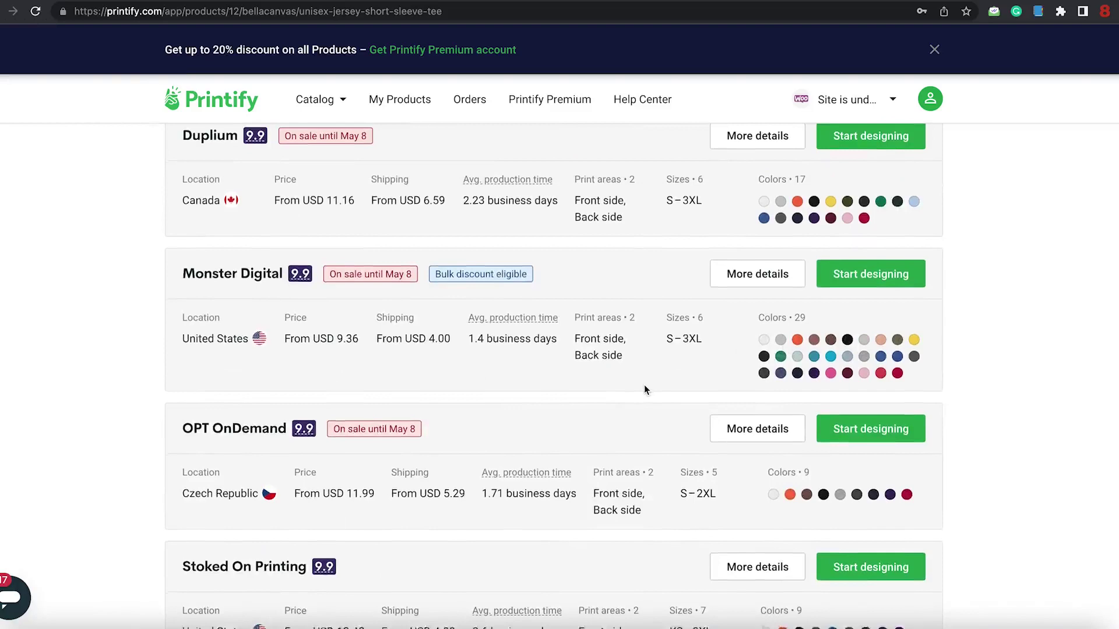
scroll(644, 385, down, 7)
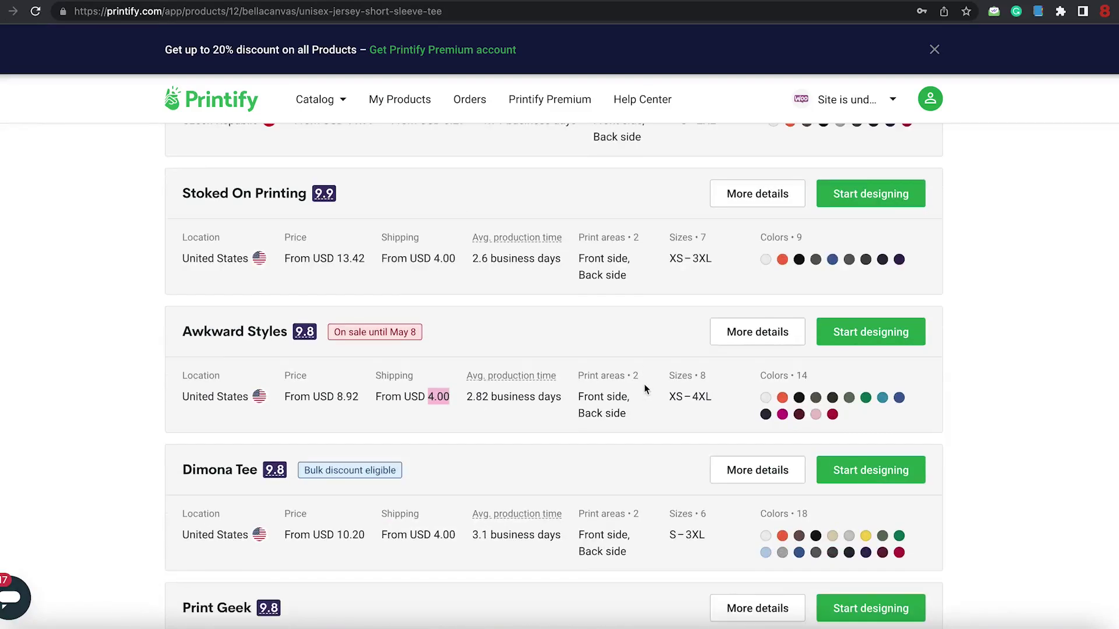
- Start designing with Awkward Styles and show the Add design sources for the front
click(866, 342)
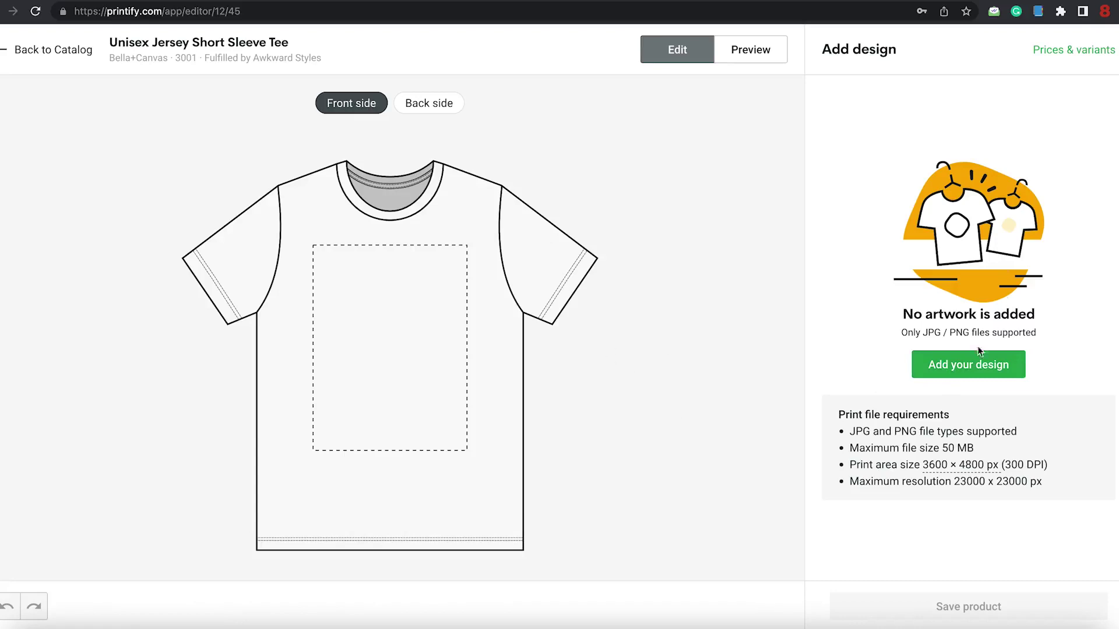
click(961, 372)
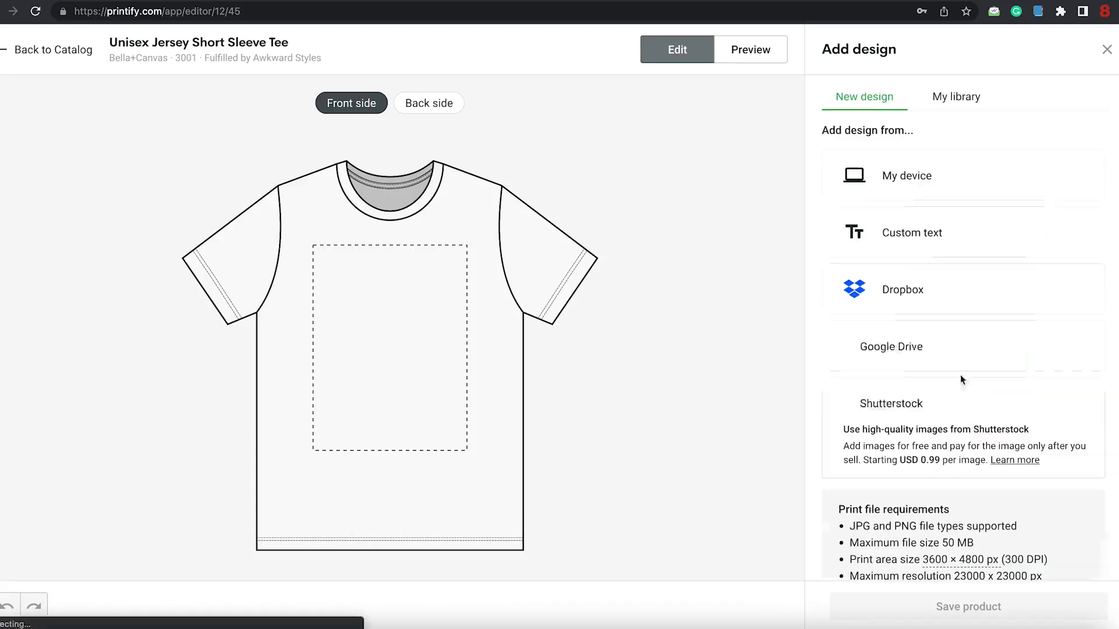
- Upload kbj large.png from the Desktop via My device onto the tee's front
click(919, 181)
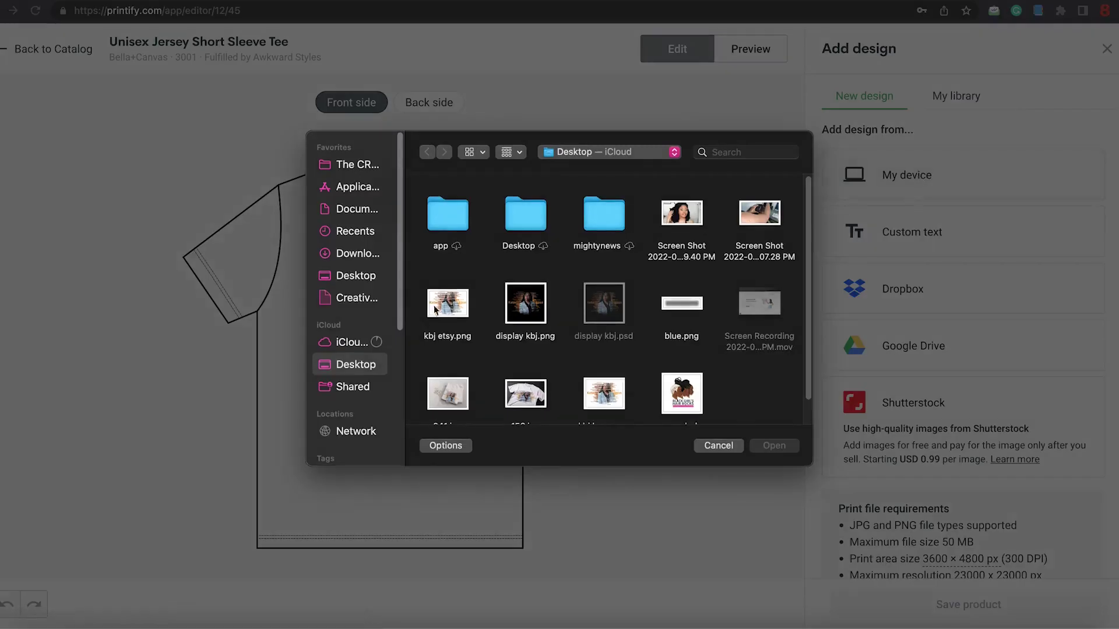
click(440, 308)
click(615, 395)
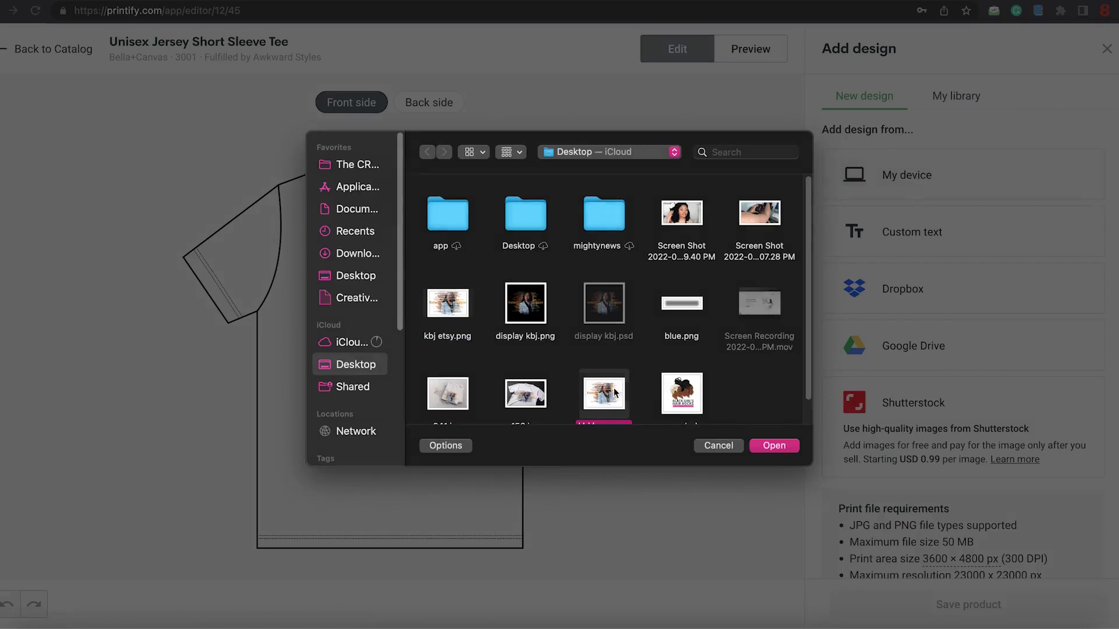
click(773, 446)
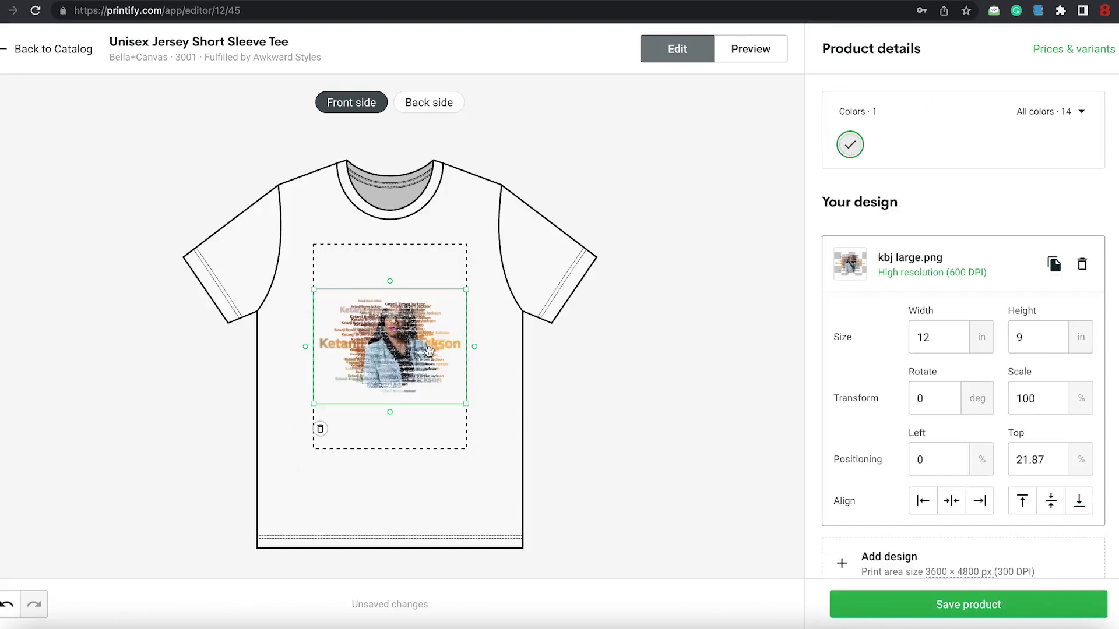
- Raise the kbj design to Top 8.92%, check the blank back, and return to Front
drag(422, 348, 420, 324)
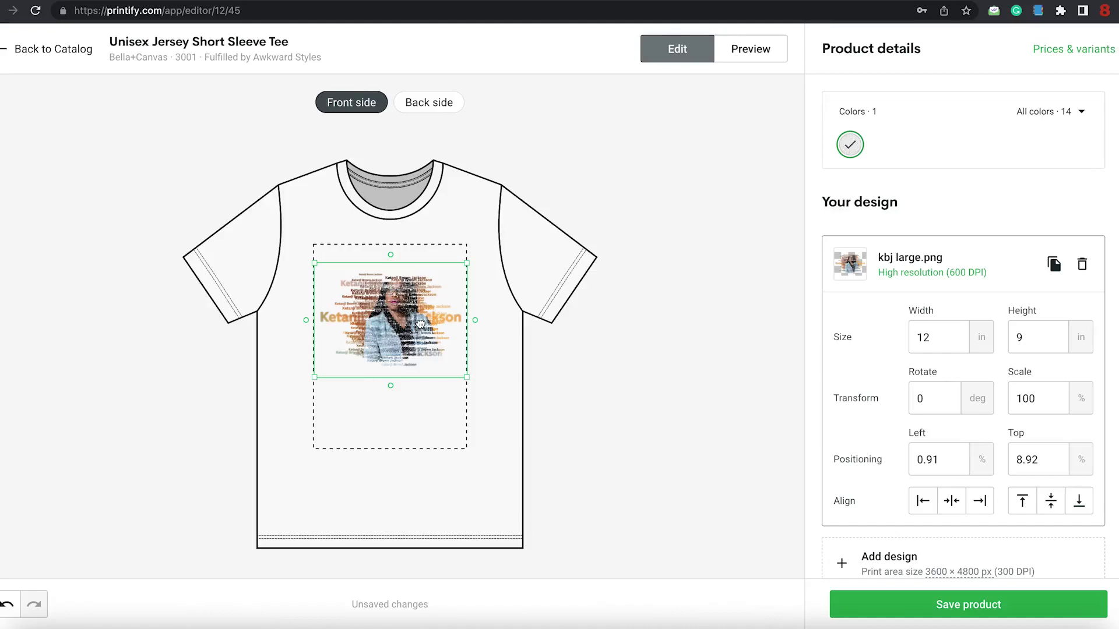
drag(420, 324, 419, 324)
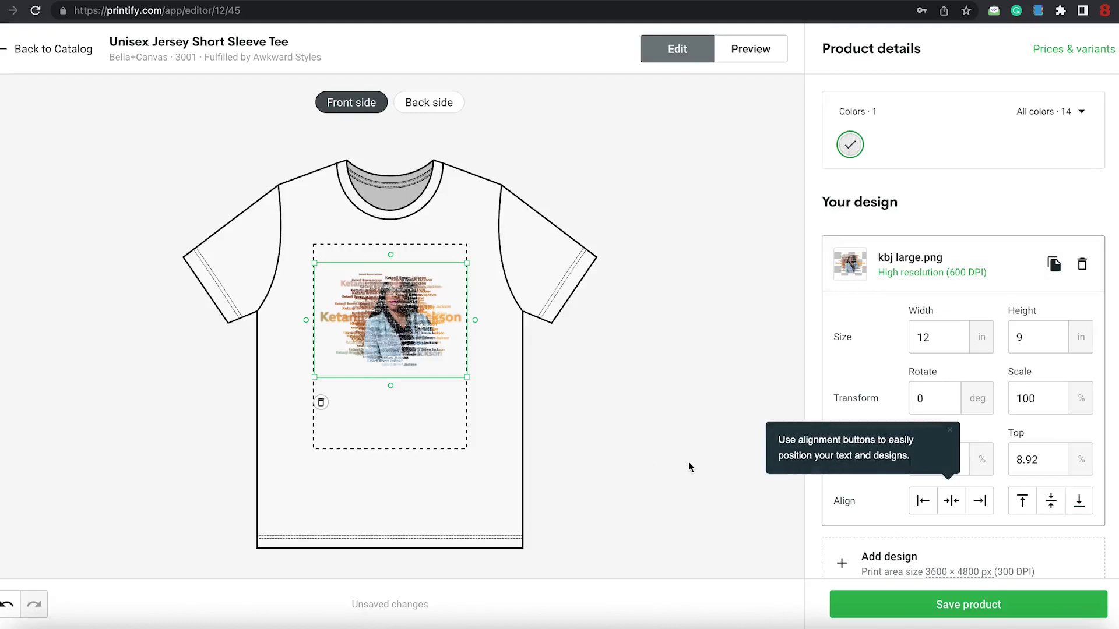
scroll(837, 367, down, 1)
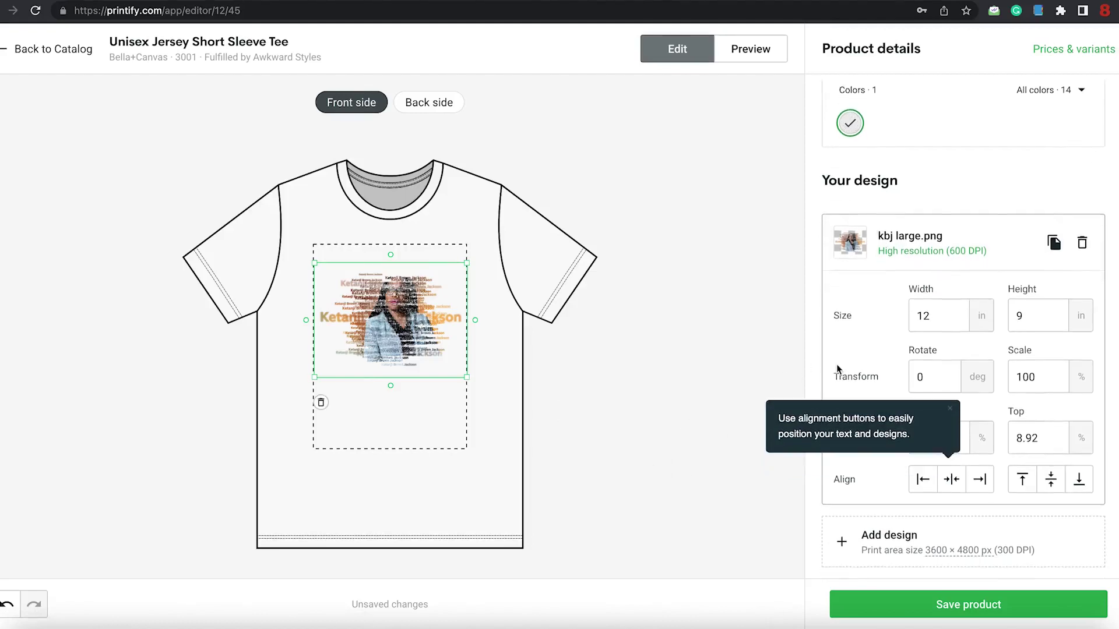
scroll(838, 368, up, 1)
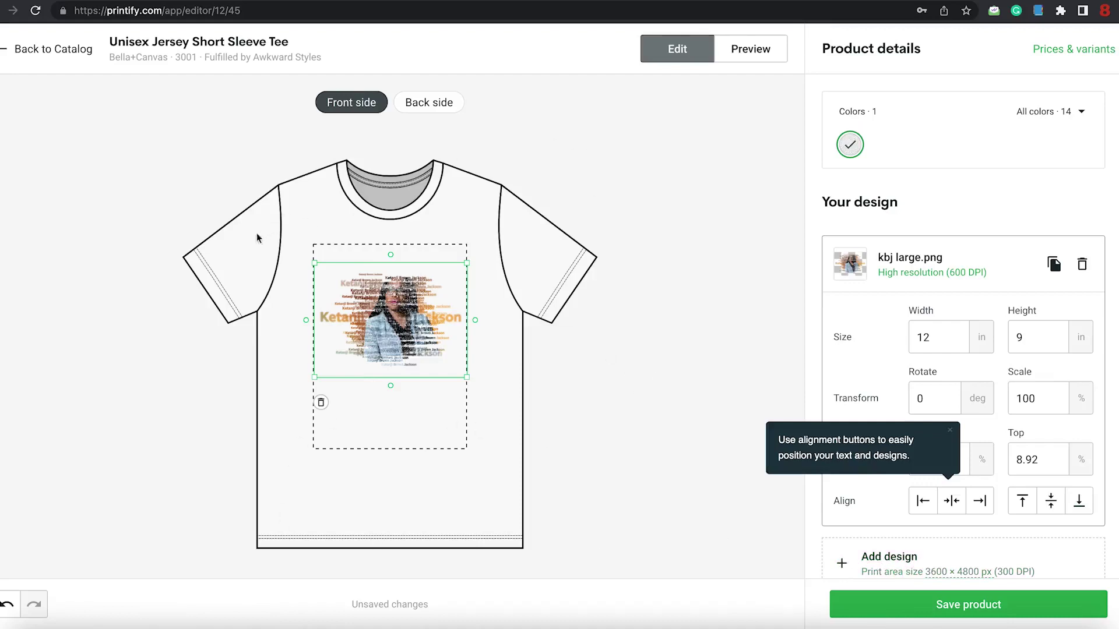
click(434, 102)
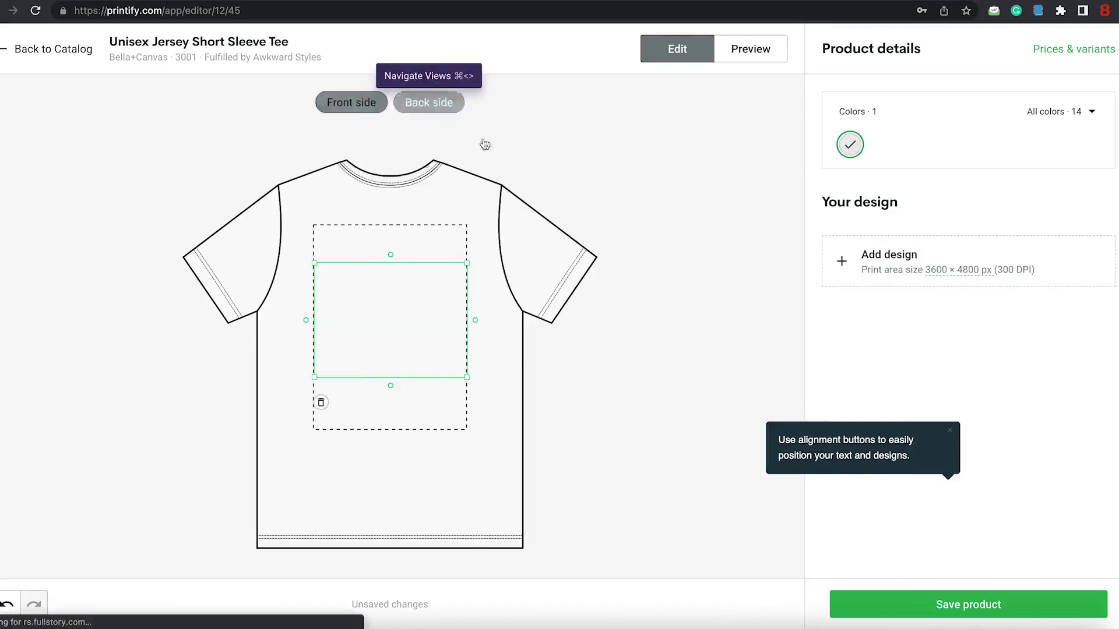
click(350, 104)
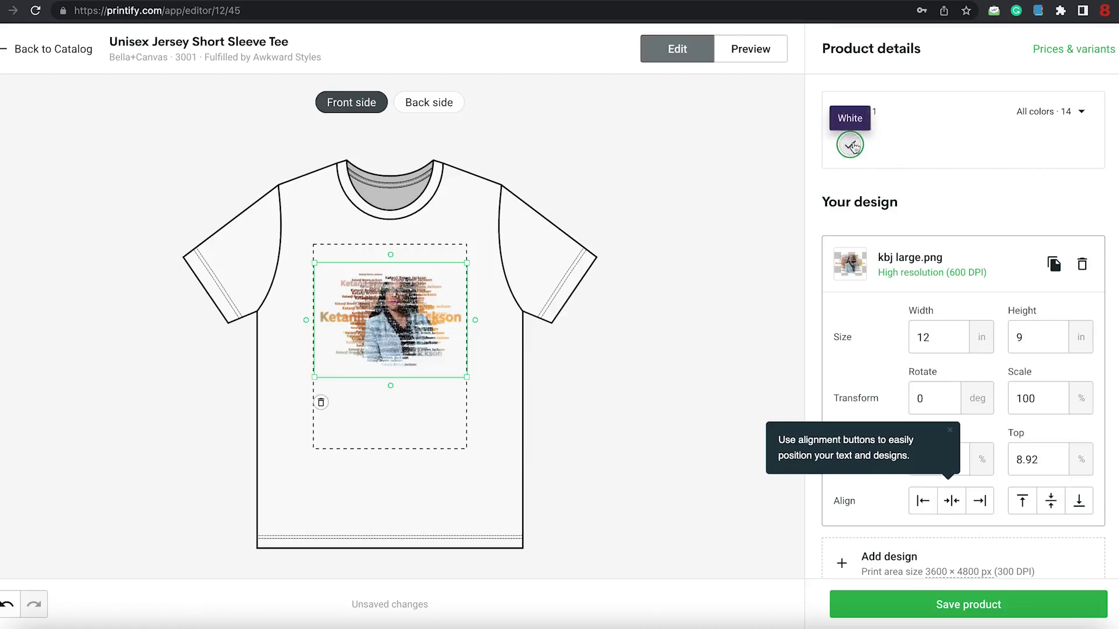
- Add Dark Olive, Navy, Black, Maroon, Red and True Royal alongside White
click(1045, 114)
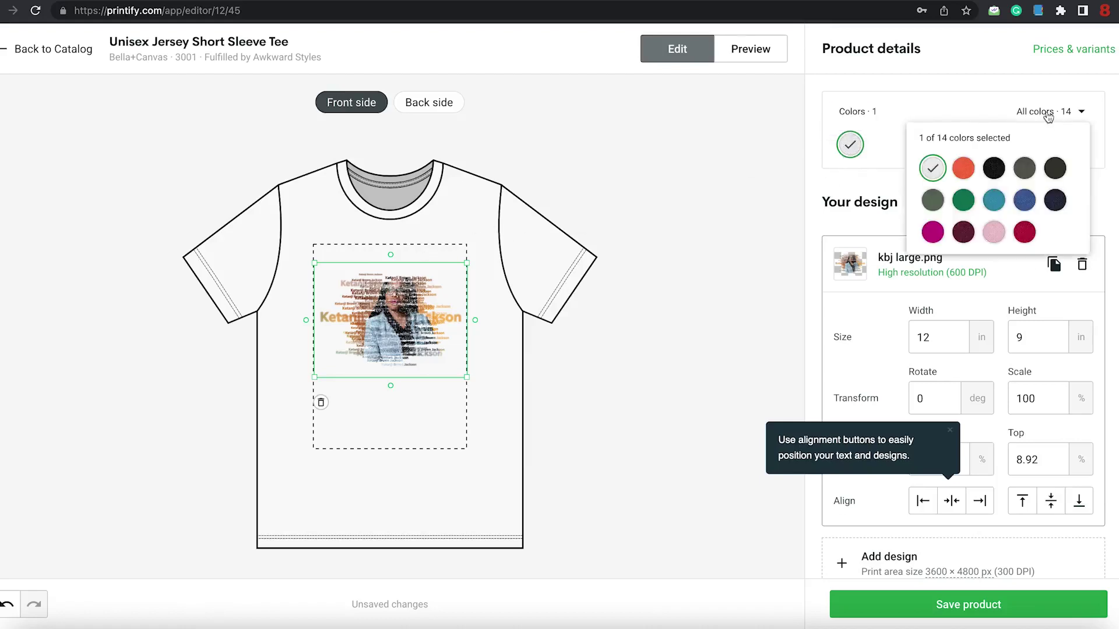
click(1055, 170)
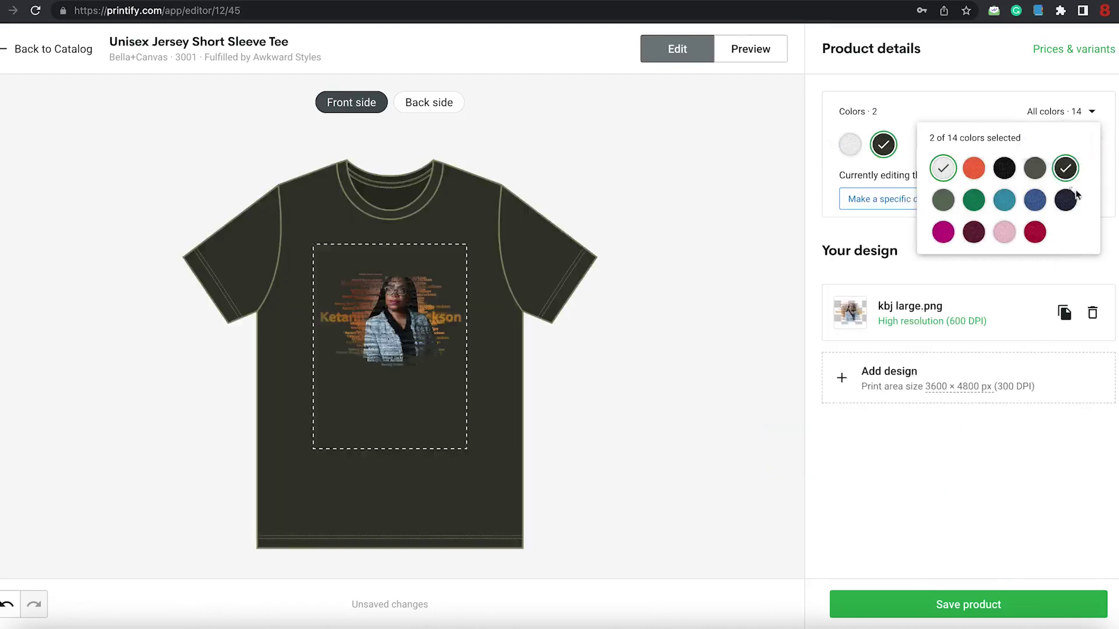
click(1068, 206)
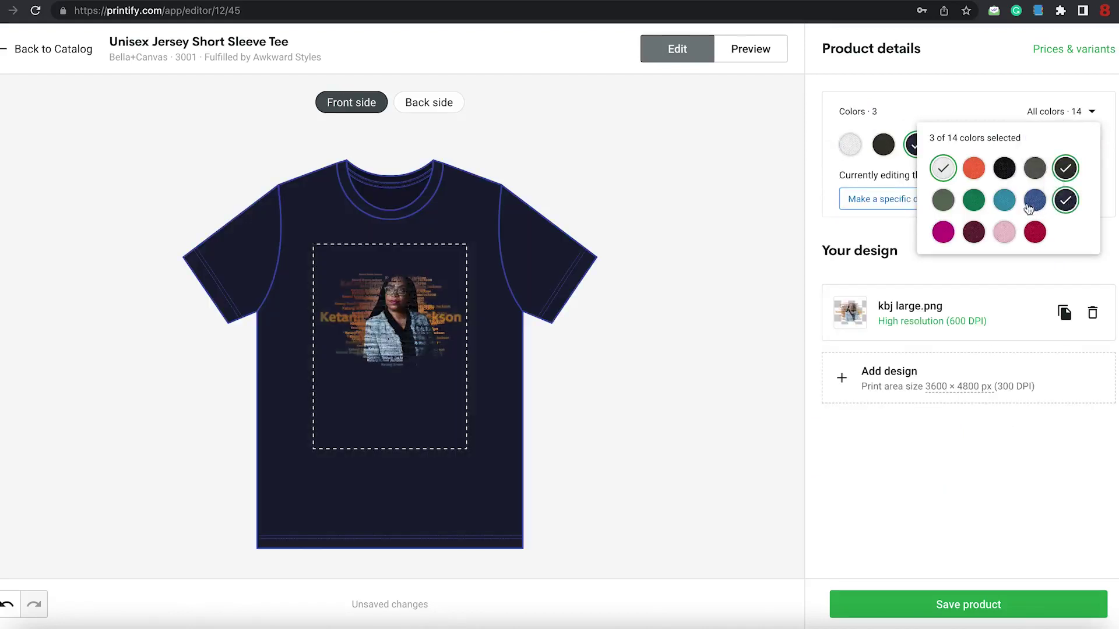
click(1004, 174)
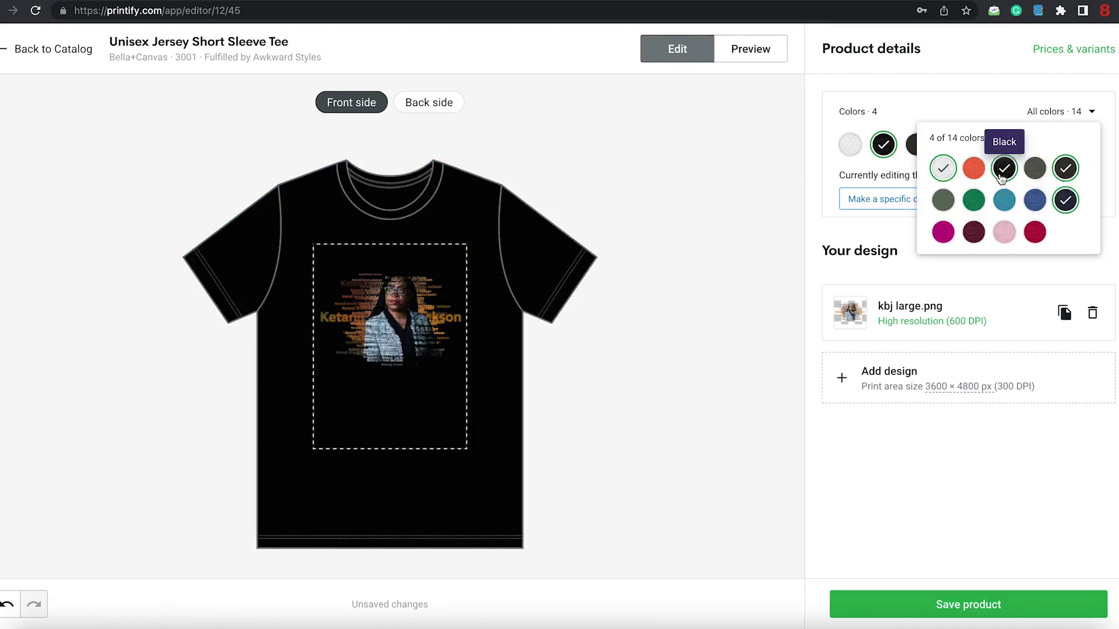
click(972, 233)
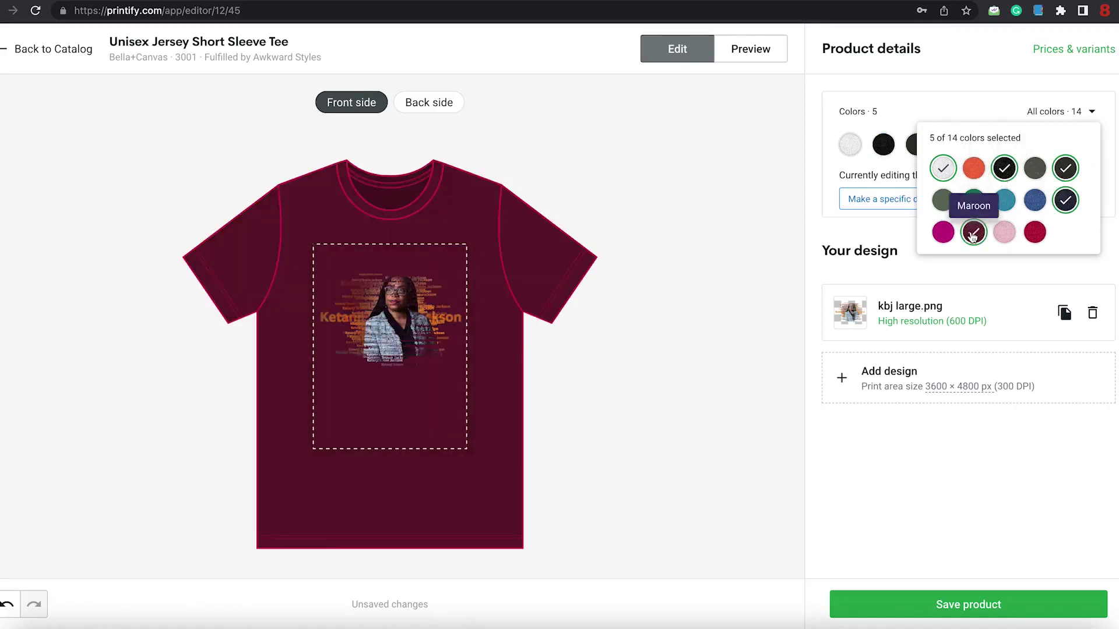
click(1035, 239)
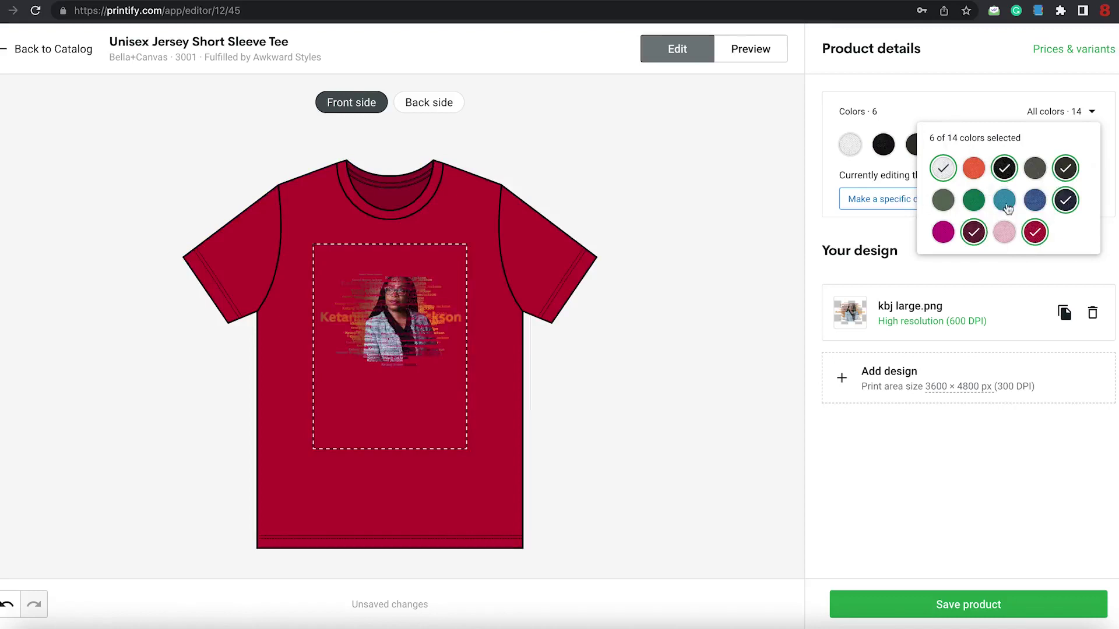
click(1034, 204)
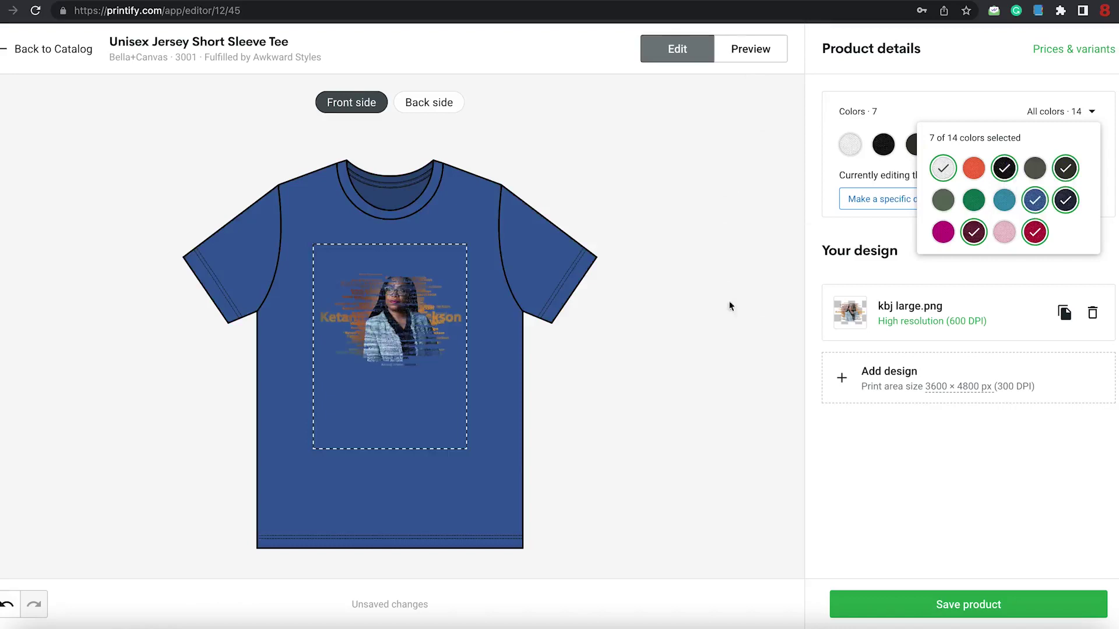
click(751, 55)
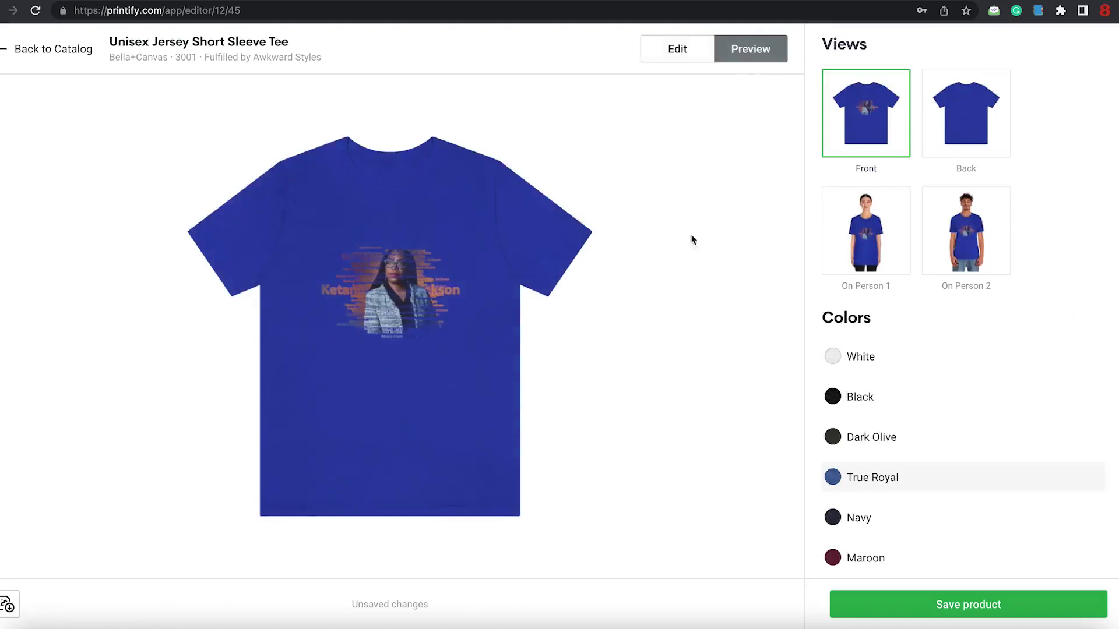
- Review mockups in Black, On Person 2, Navy and Maroon, ending on Black
click(894, 401)
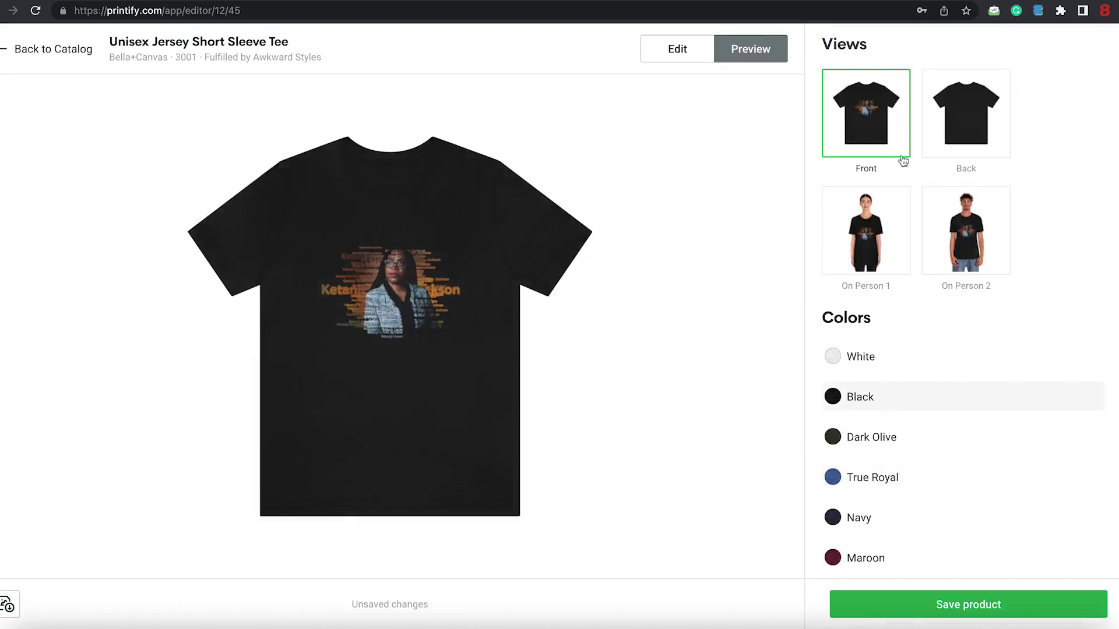
click(950, 255)
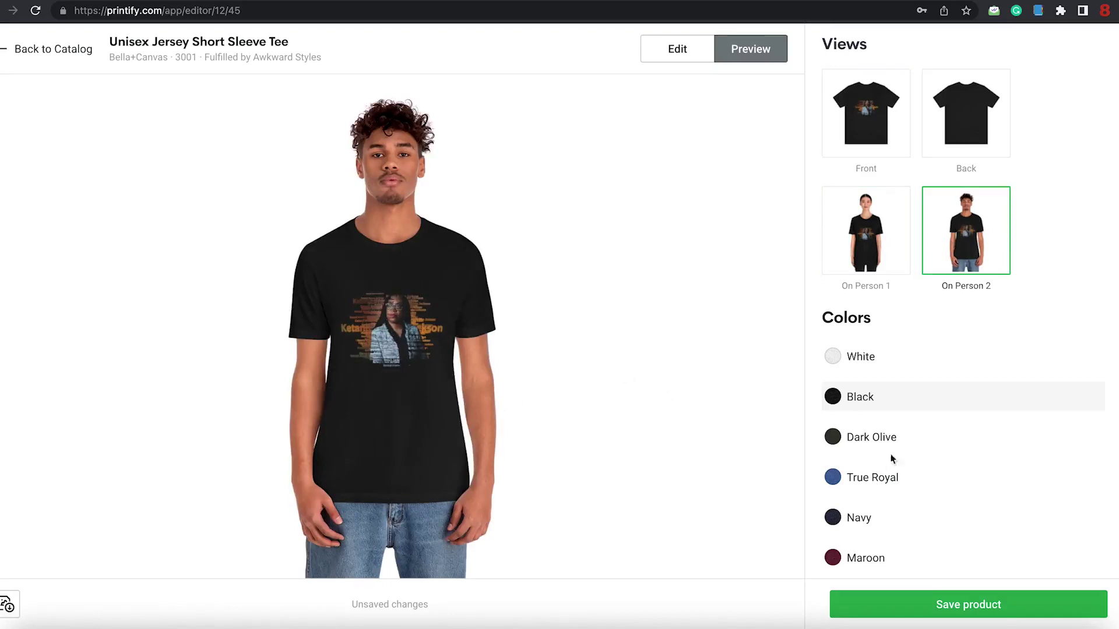
click(859, 517)
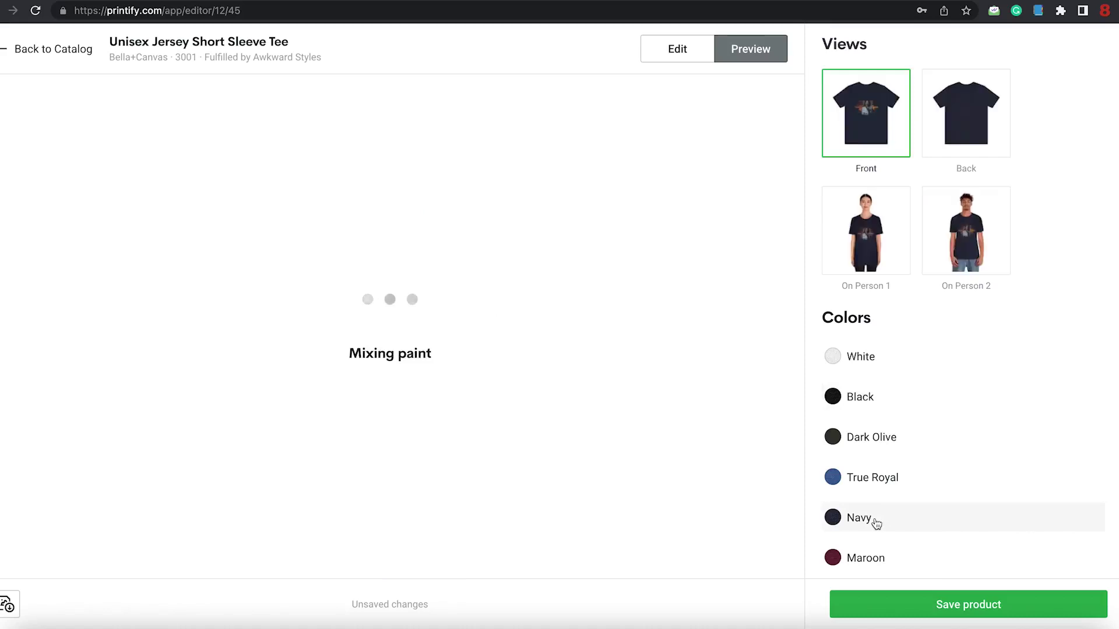
click(867, 558)
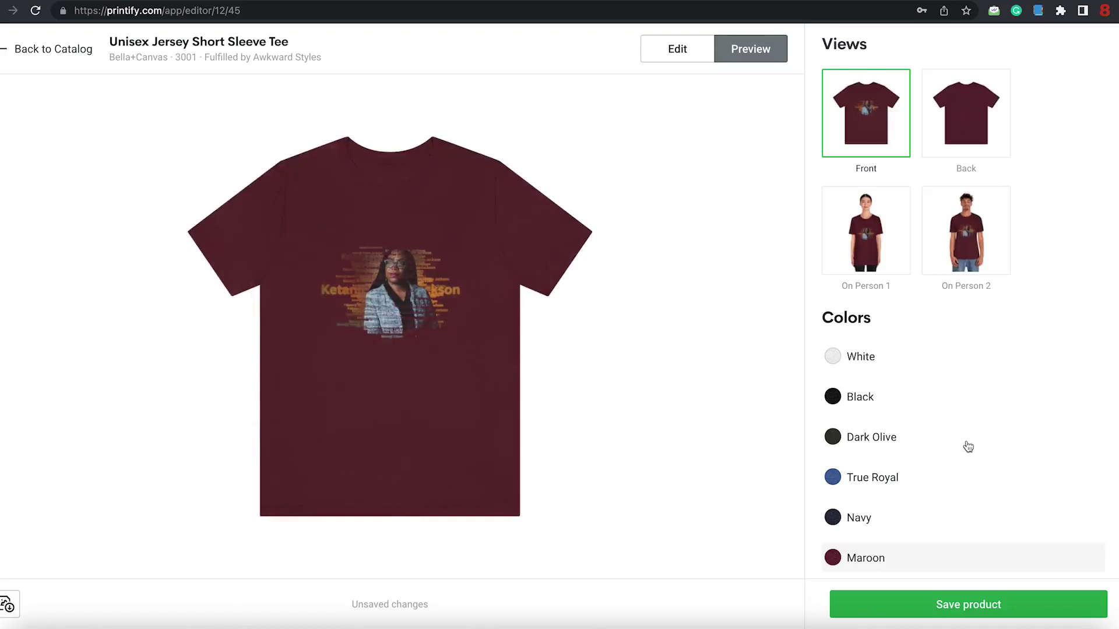
click(867, 405)
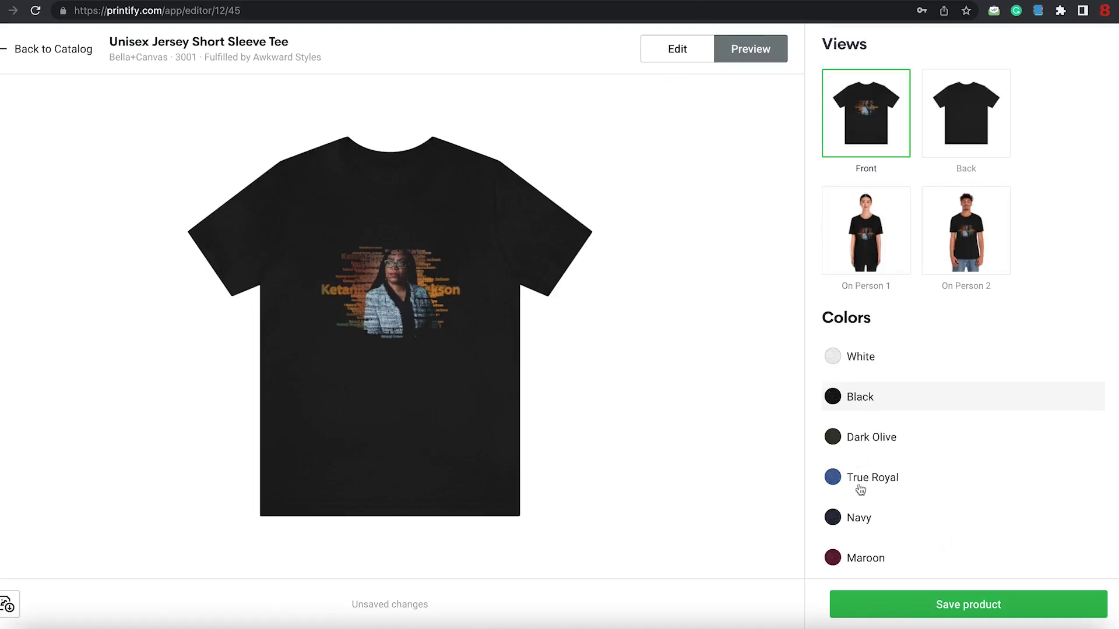
scroll(870, 487, down, 1)
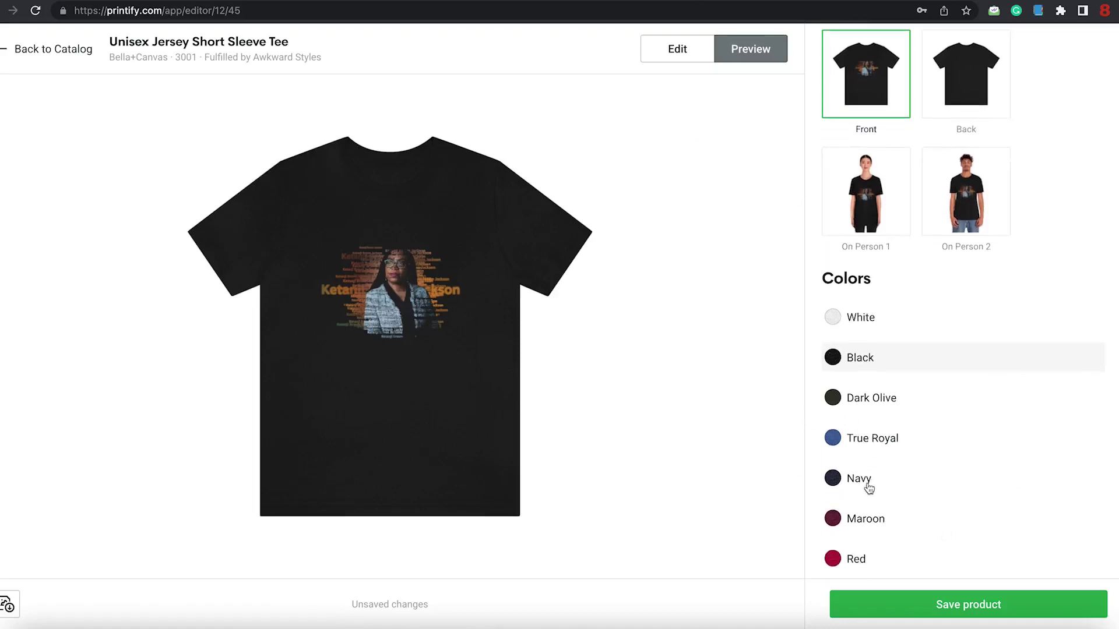
scroll(869, 488, up, 1)
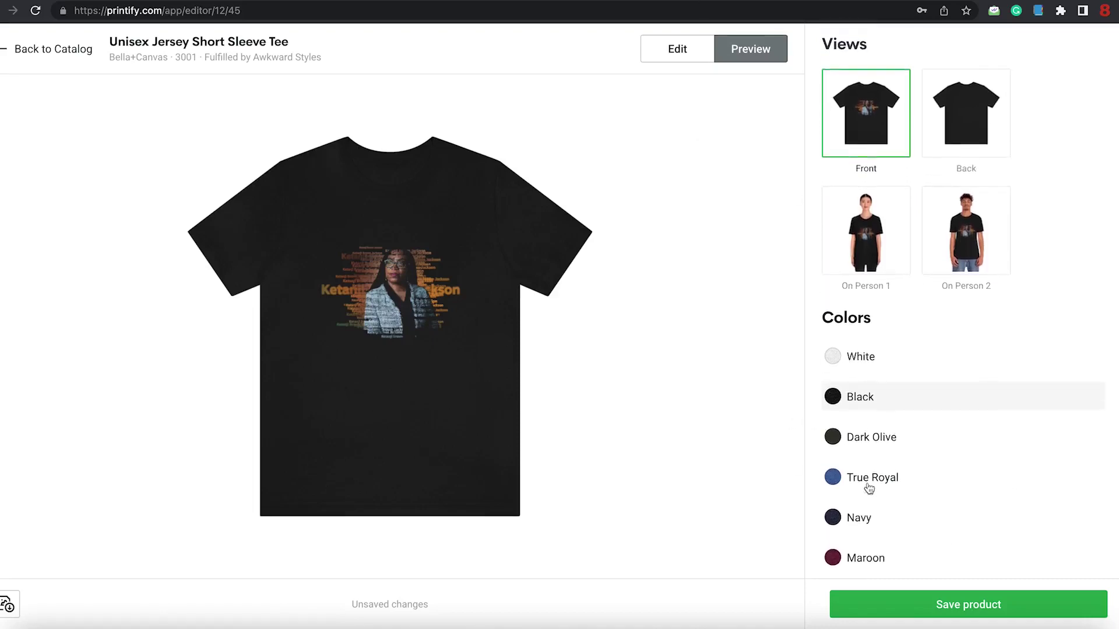
- Save the tee with its design and colours, then open its product details
click(967, 613)
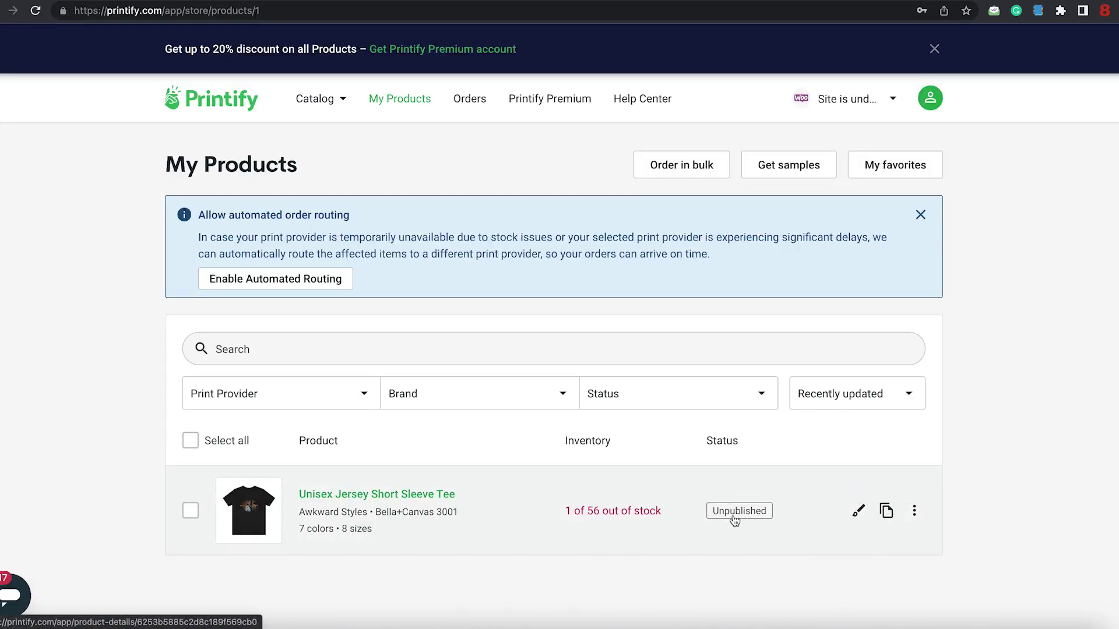
click(734, 519)
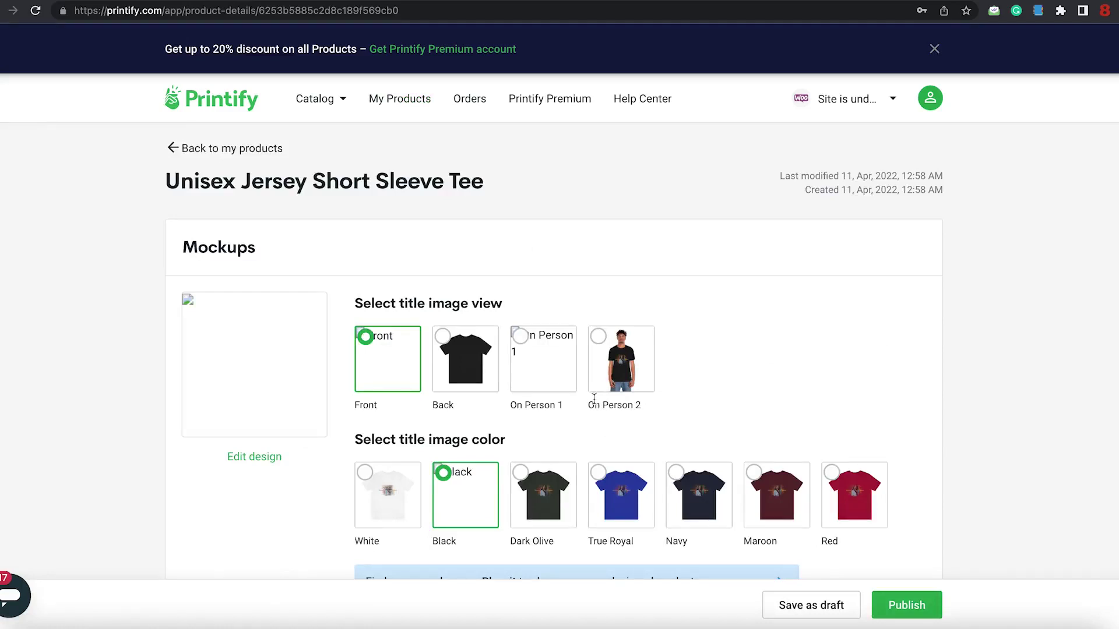
- Reload the product page so the mockups load, then scroll down to the Description section
click(189, 301)
click(197, 307)
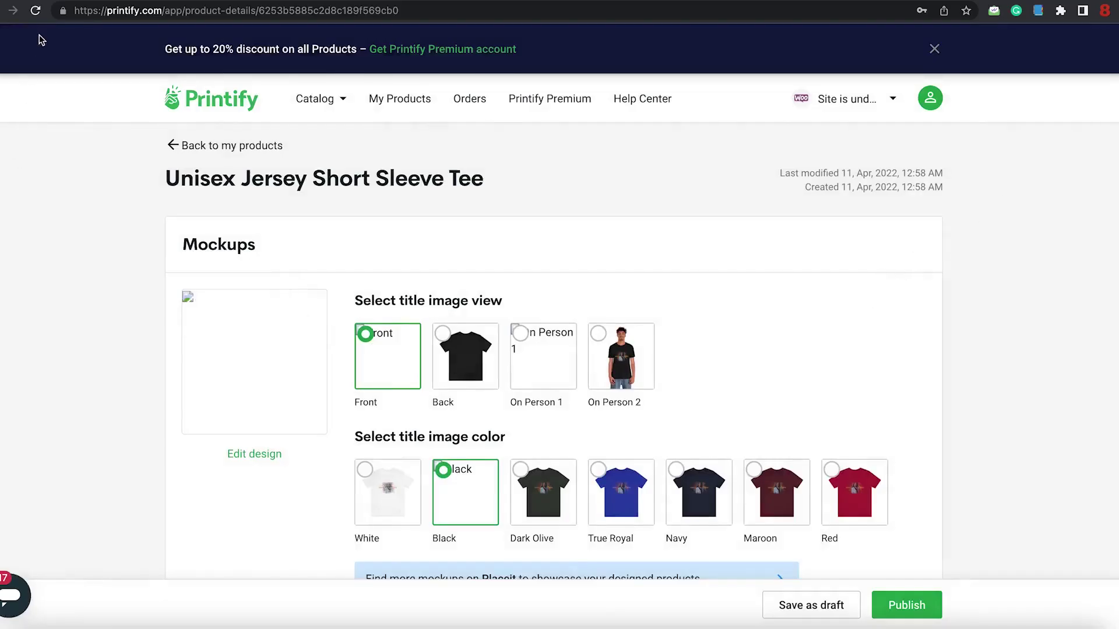
click(35, 10)
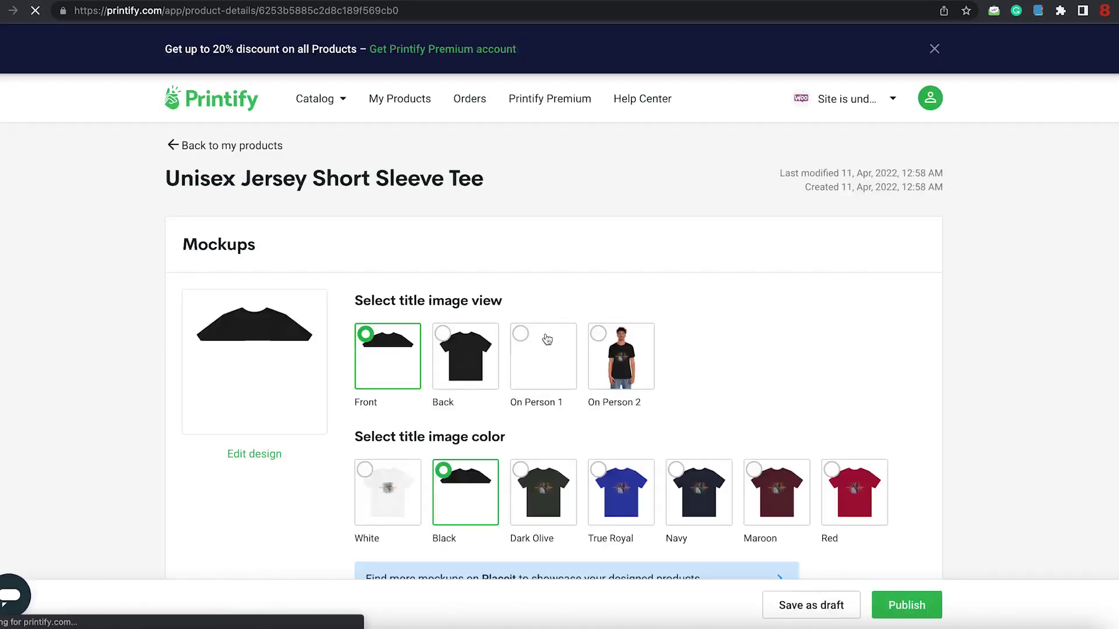
scroll(938, 395, down, 2)
scroll(938, 397, down, 4)
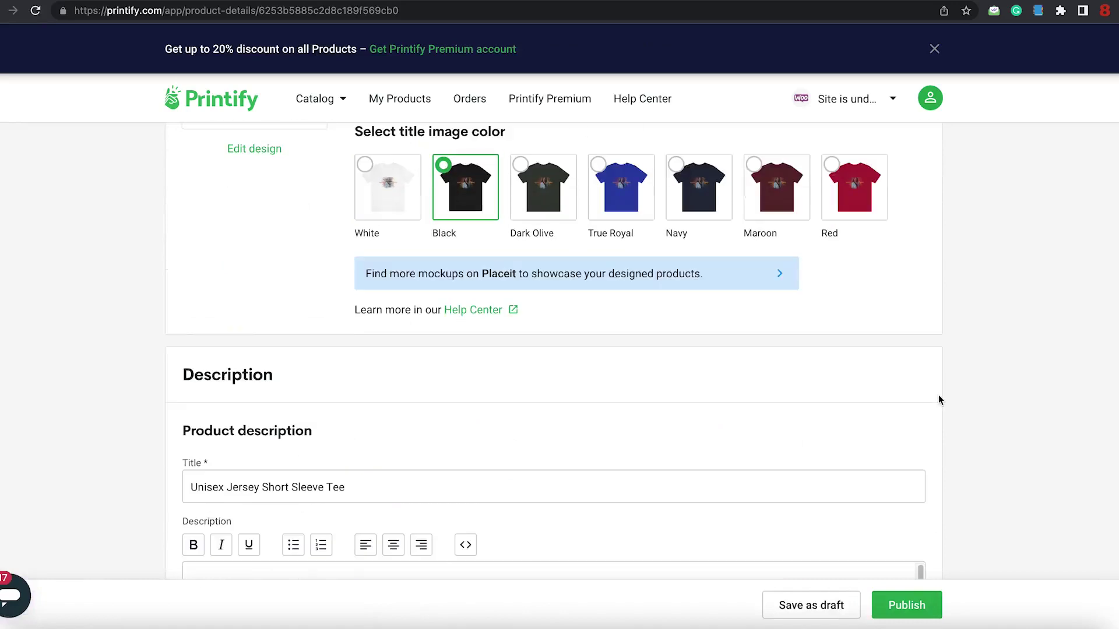
scroll(938, 396, down, 3)
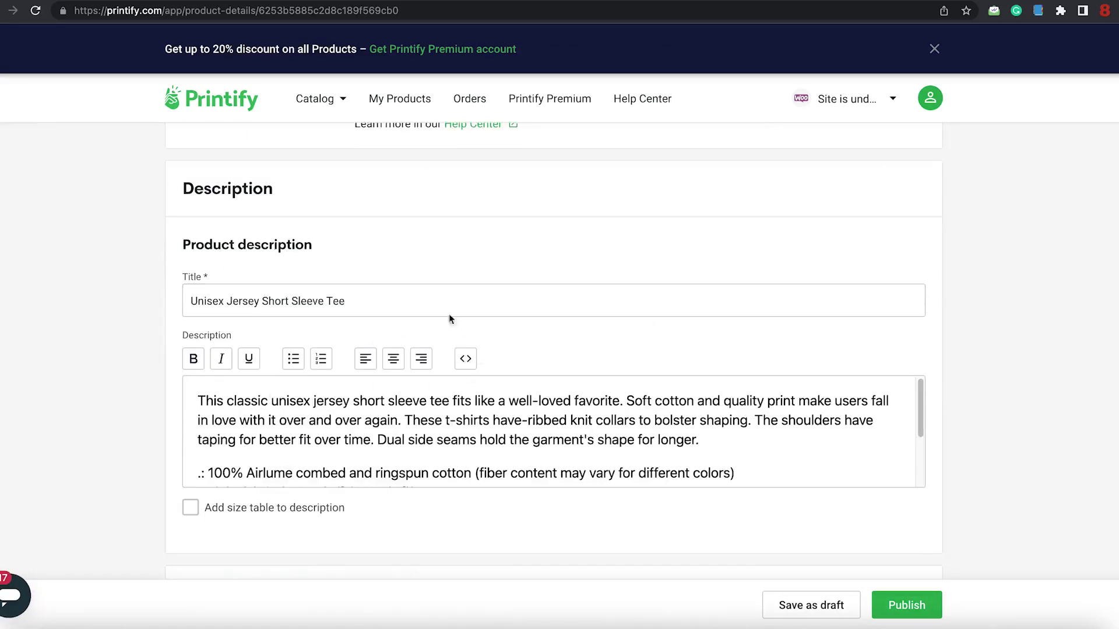
- Prefix the title with 'KBJ' so it reads 'KBJ Unisex Jersey Short Sleeve Tee'
click(216, 301)
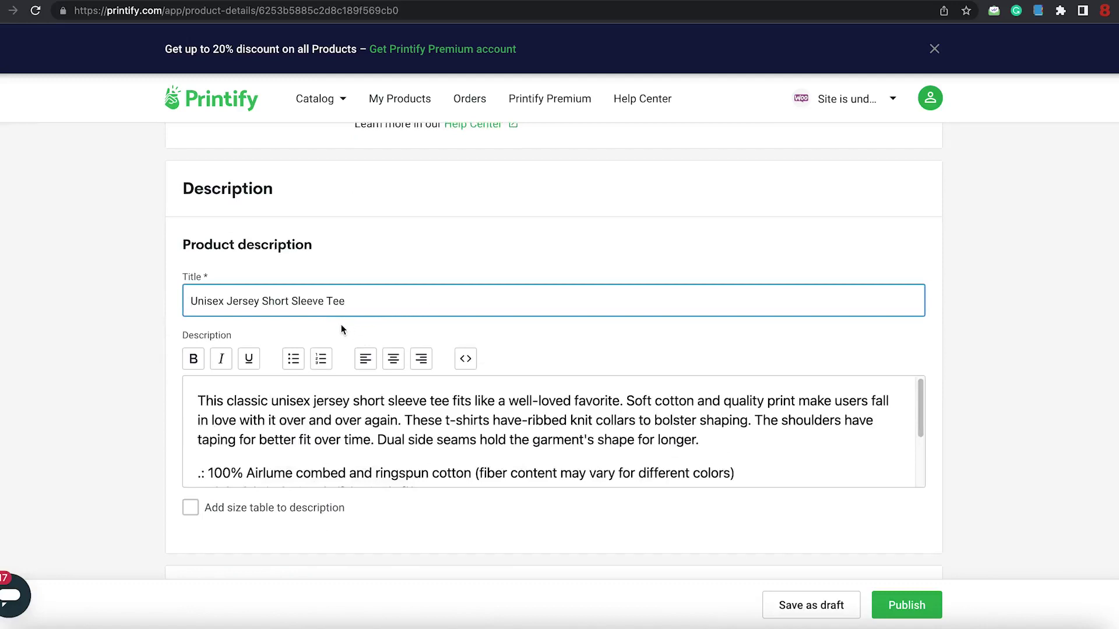
text(KBJ)
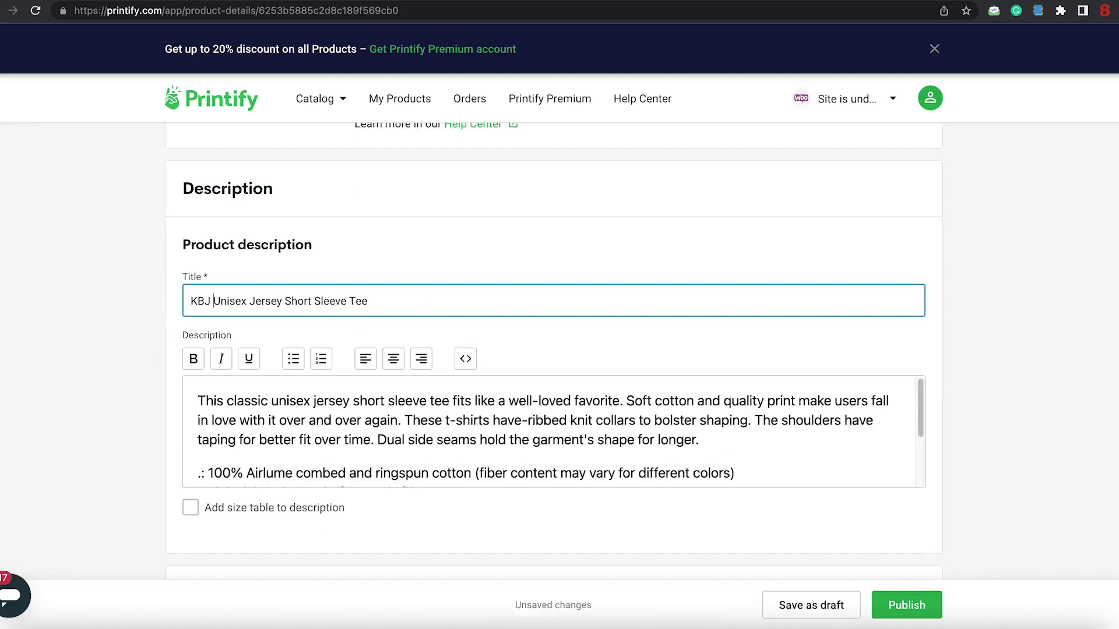
scroll(1001, 397, down, 7)
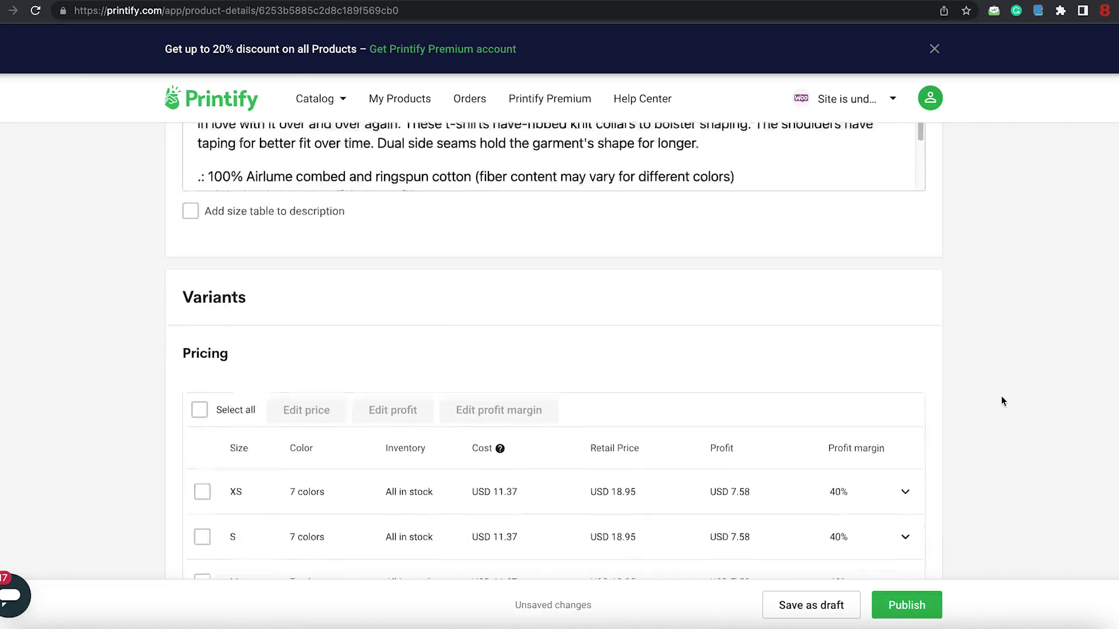
scroll(1001, 399, down, 2)
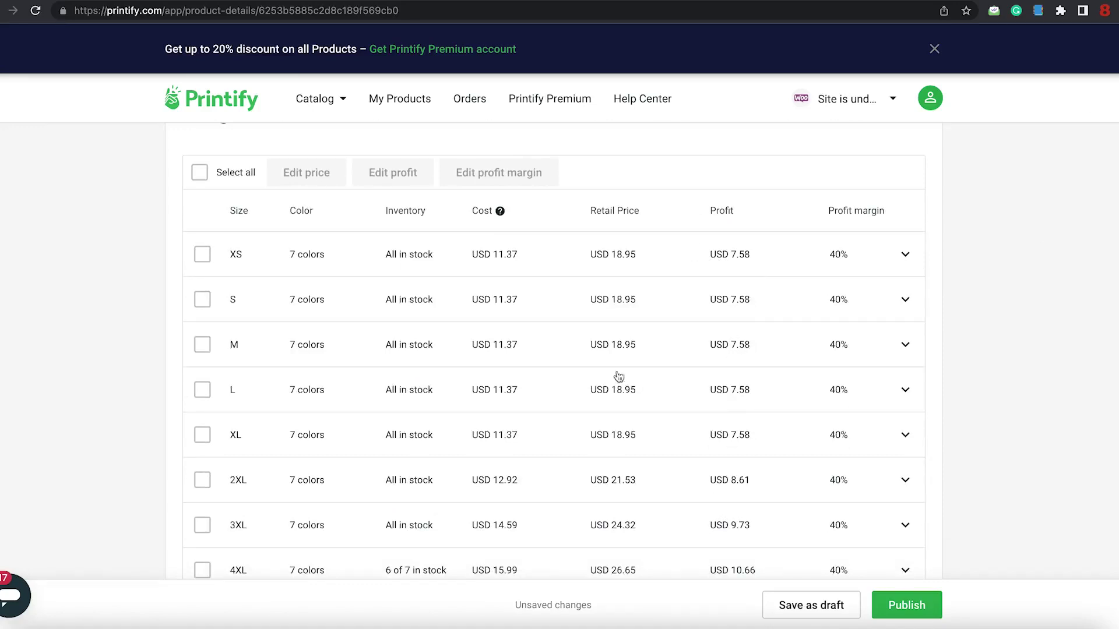
- Give all 56 variants USD 10.00 profit, pricing them from USD 21.37 to USD 25.99
click(199, 173)
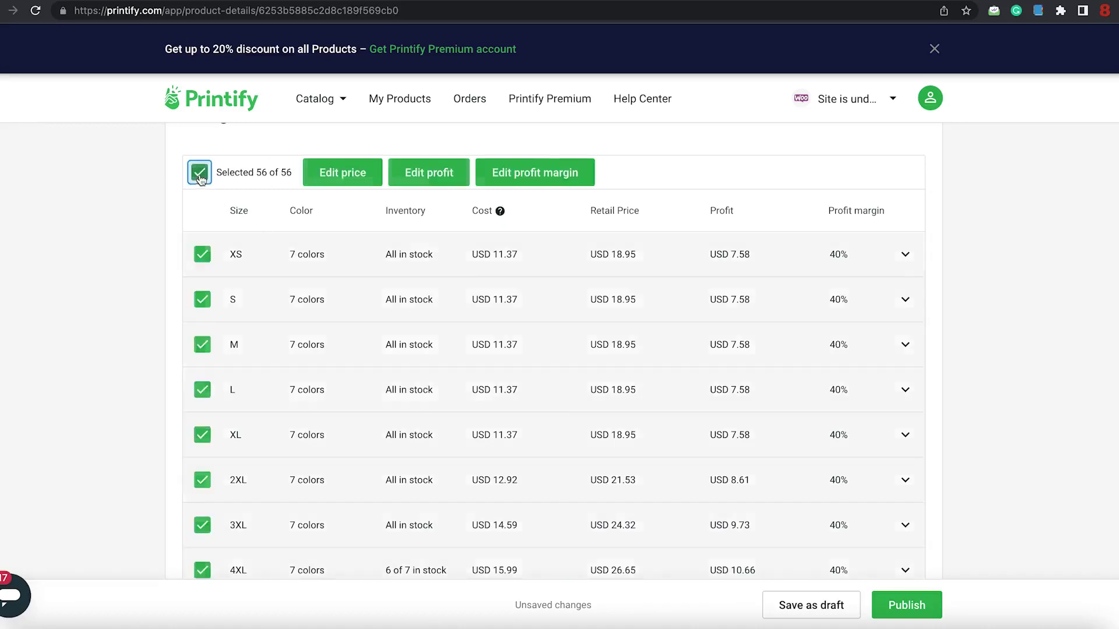
click(414, 176)
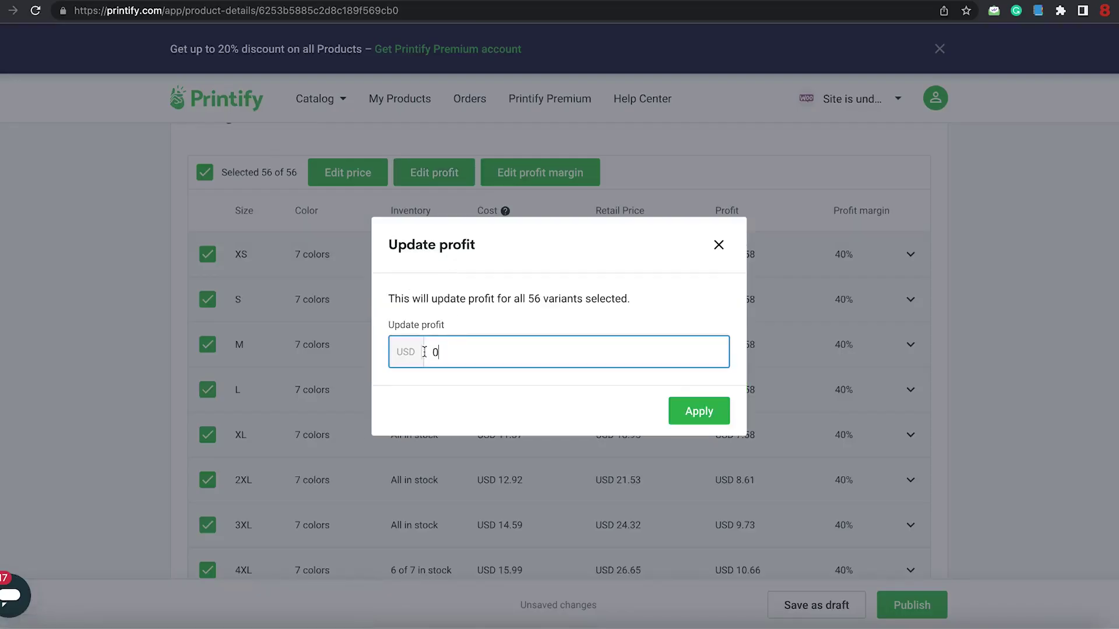
click(425, 352)
text(1)
click(712, 418)
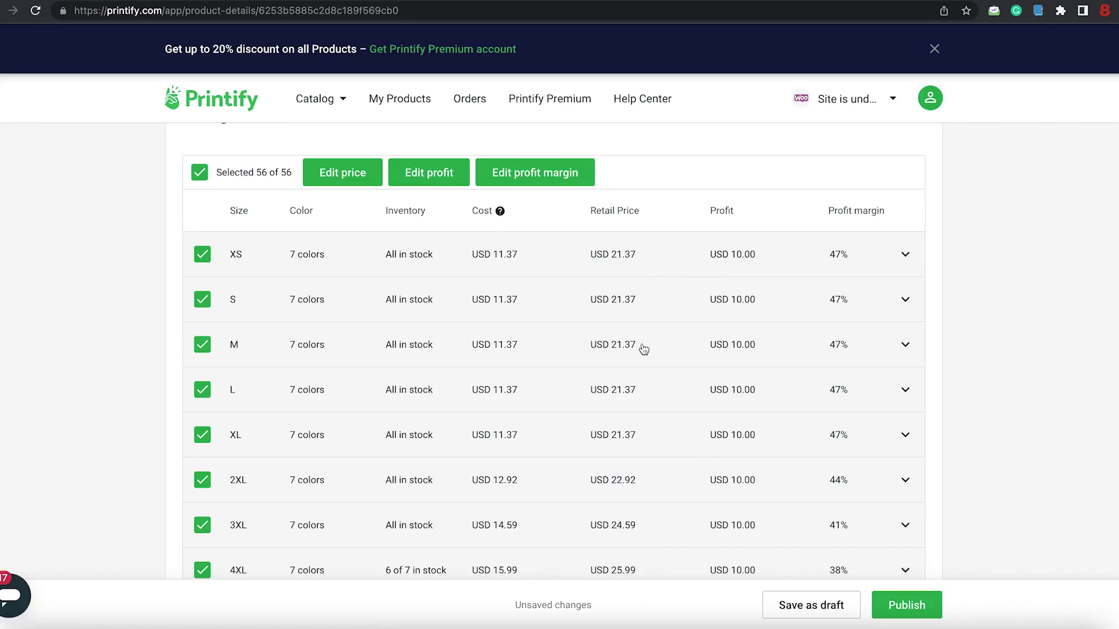
scroll(643, 349, down, 3)
scroll(644, 348, up, 2)
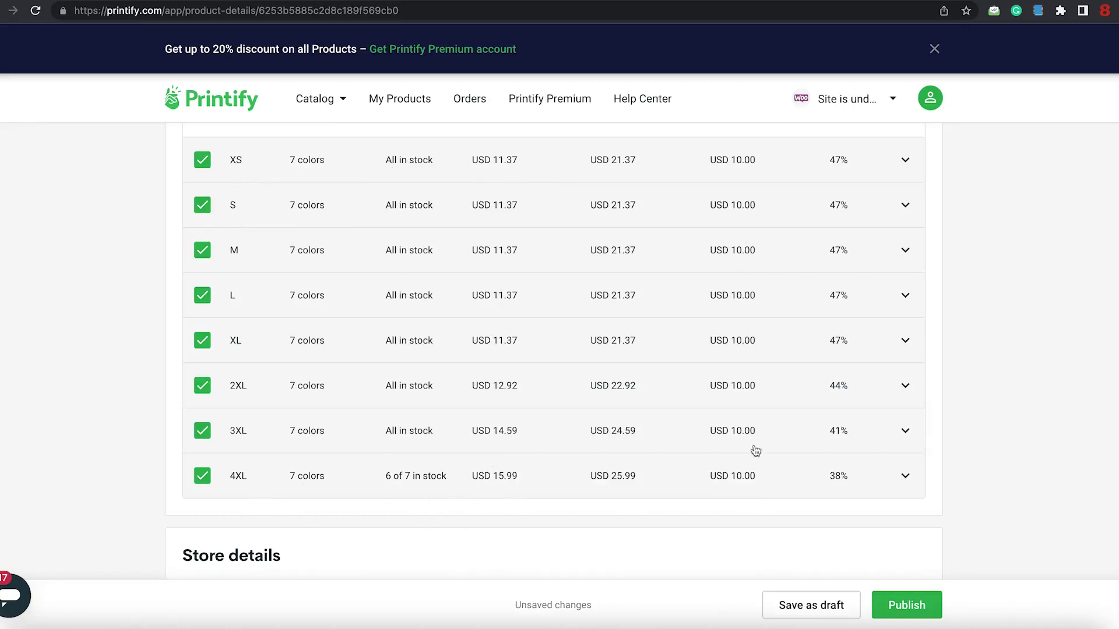
scroll(742, 477, down, 5)
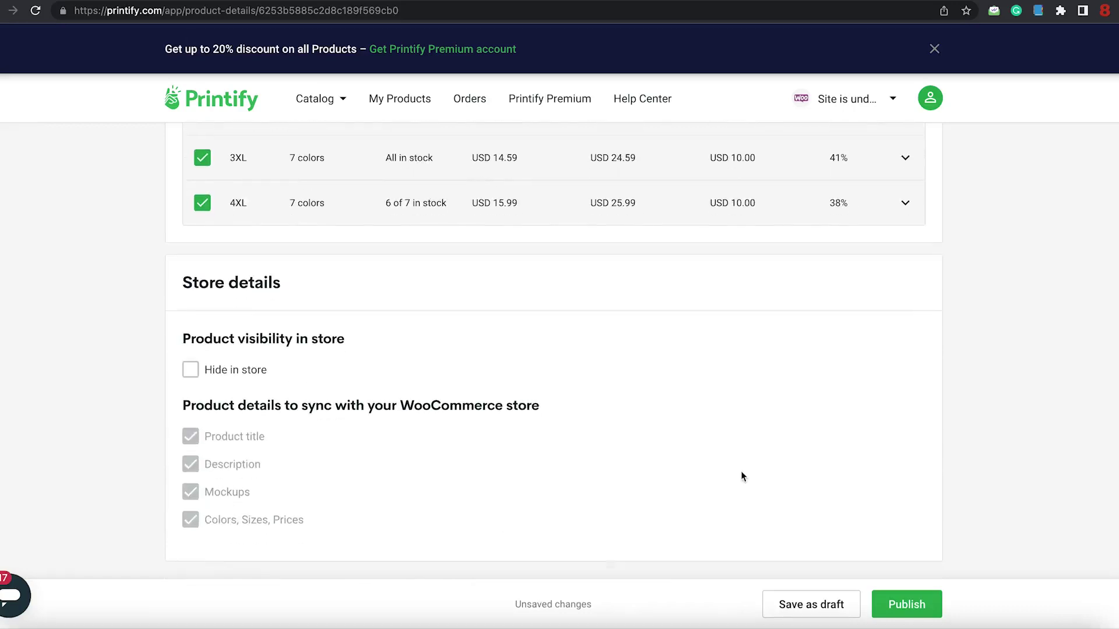
- Publish the KBJ Unisex Jersey Short Sleeve Tee to the store
click(915, 608)
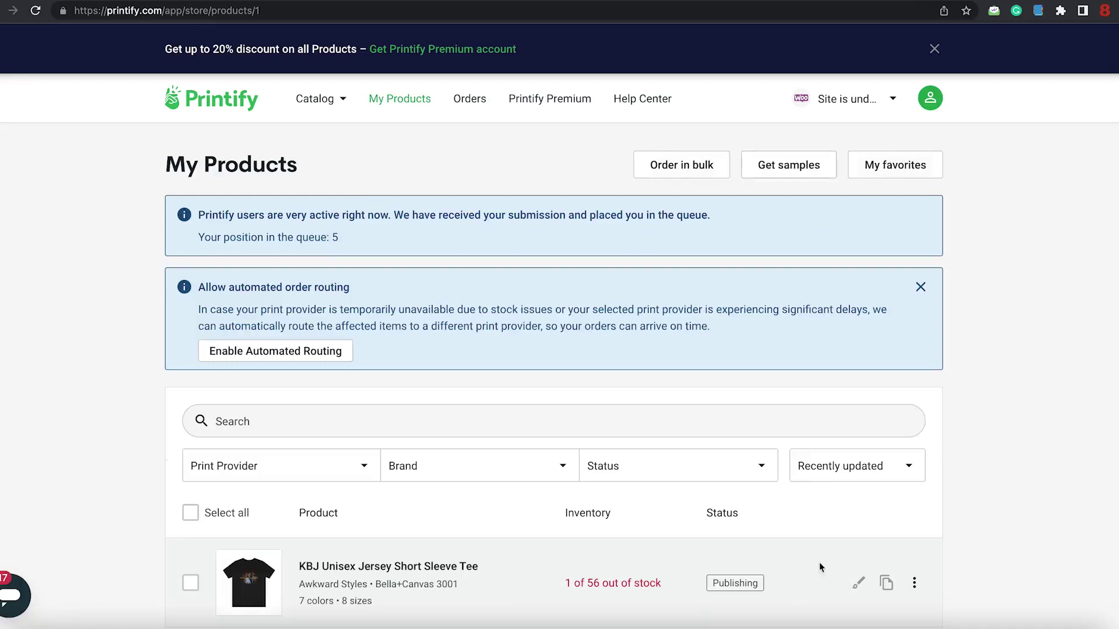
scroll(966, 464, down, 1)
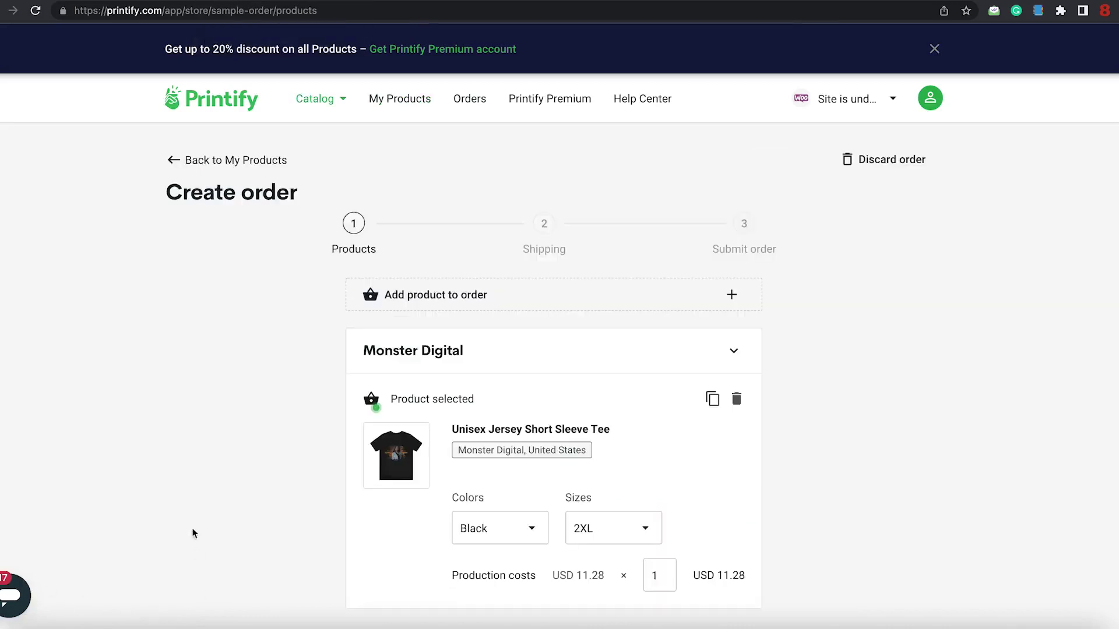
- Set the Black sample tee to size 2XL after briefly trying 3XL
scroll(849, 443, down, 2)
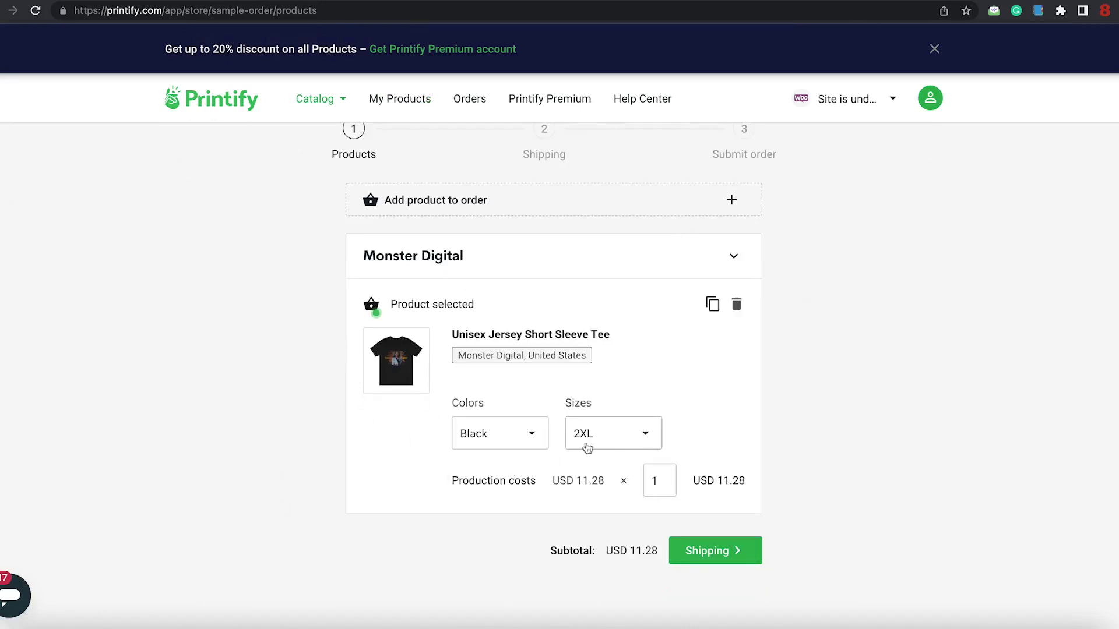
click(623, 443)
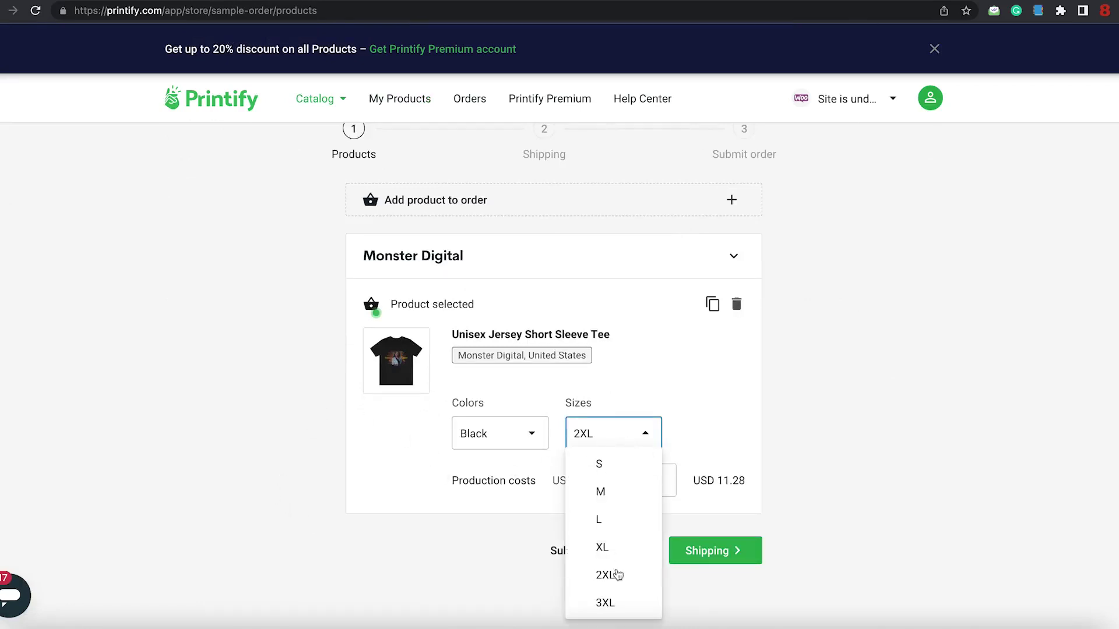
click(606, 602)
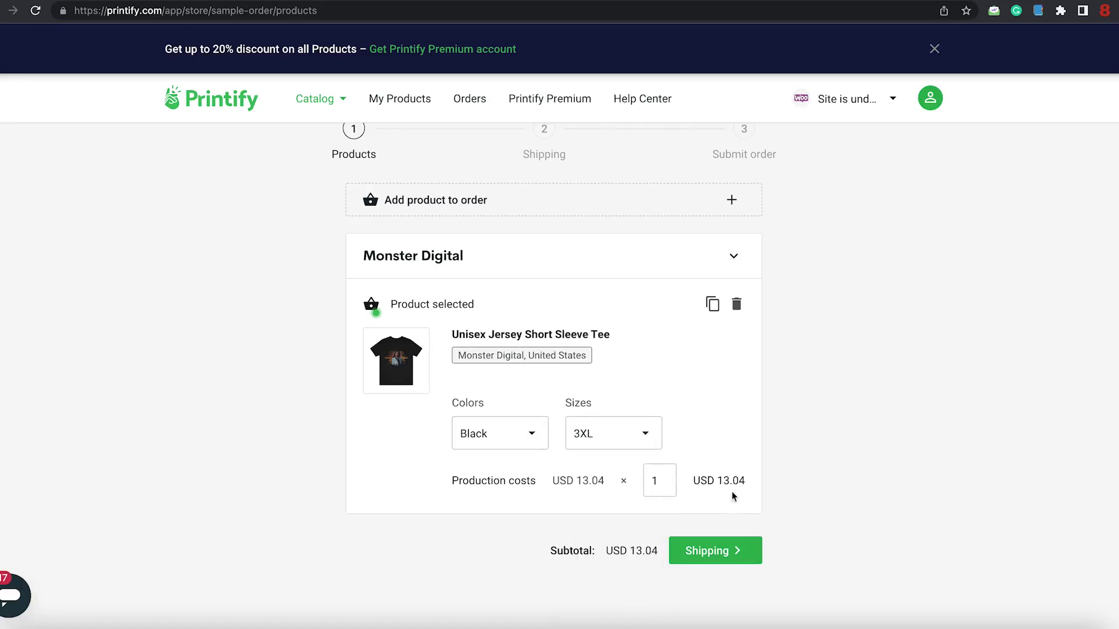
click(614, 442)
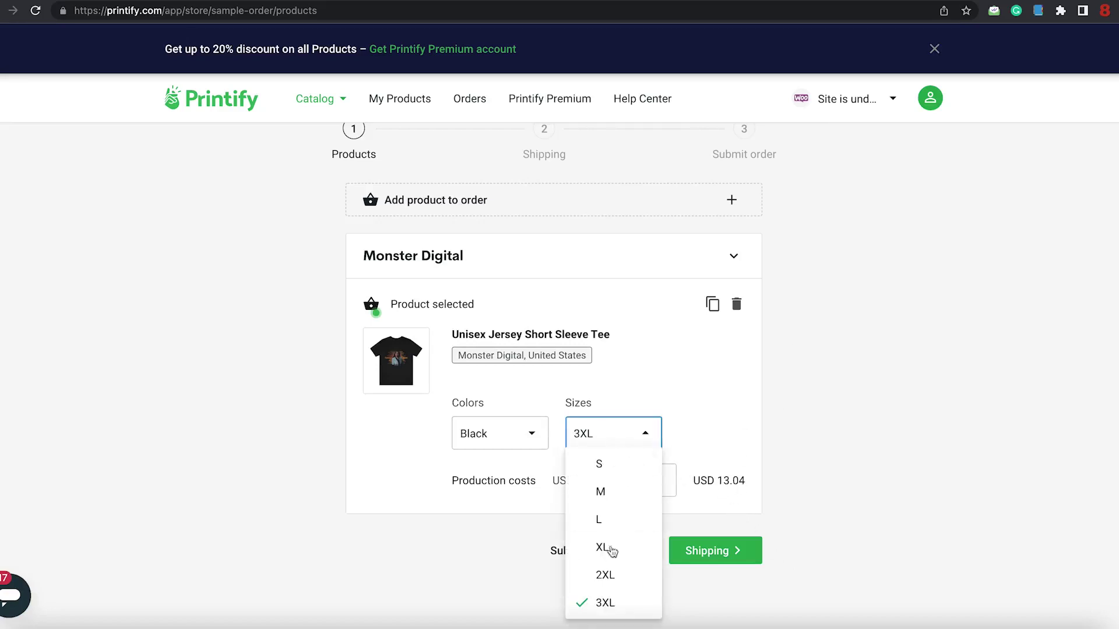
click(639, 568)
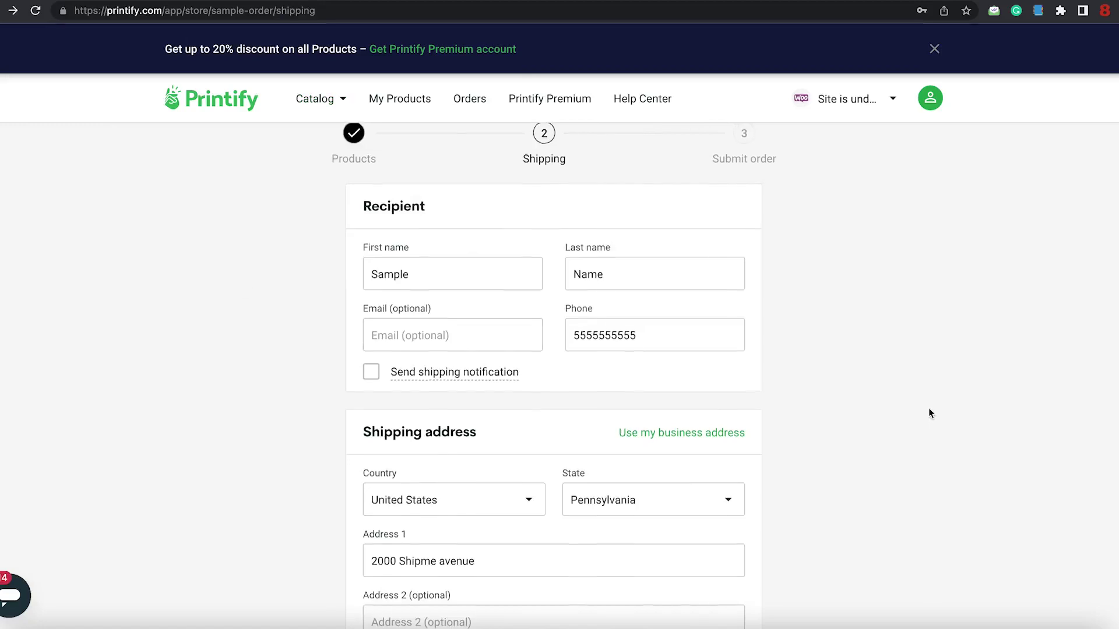
- Scroll down to review the sample order's recipient and shipping address fields
scroll(929, 412, down, 3)
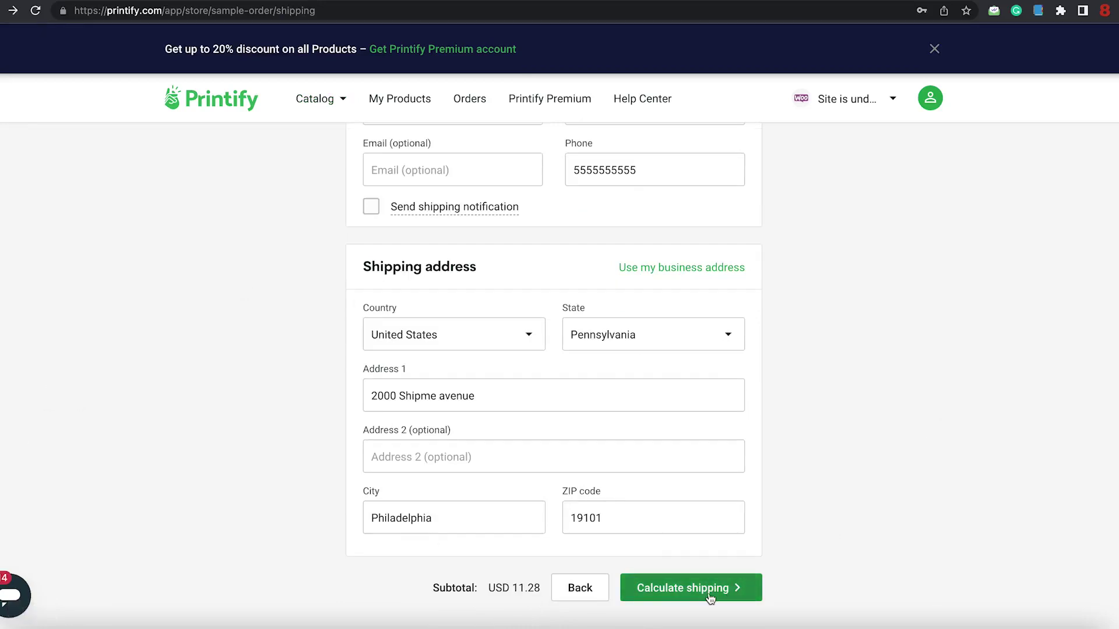
click(691, 587)
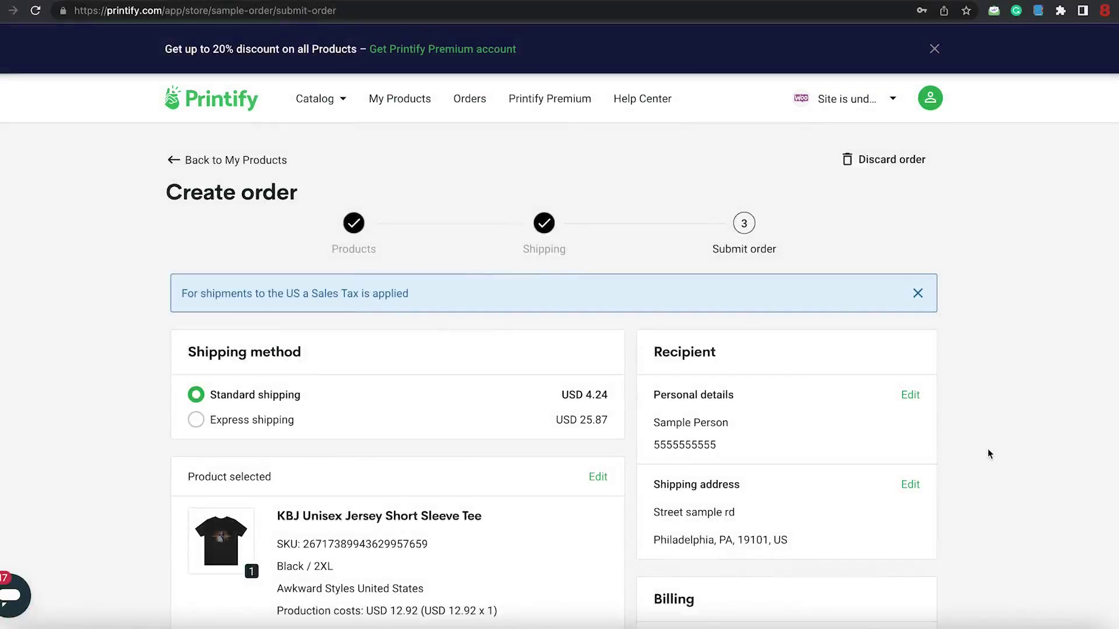
scroll(989, 454, down, 2)
scroll(988, 454, down, 1)
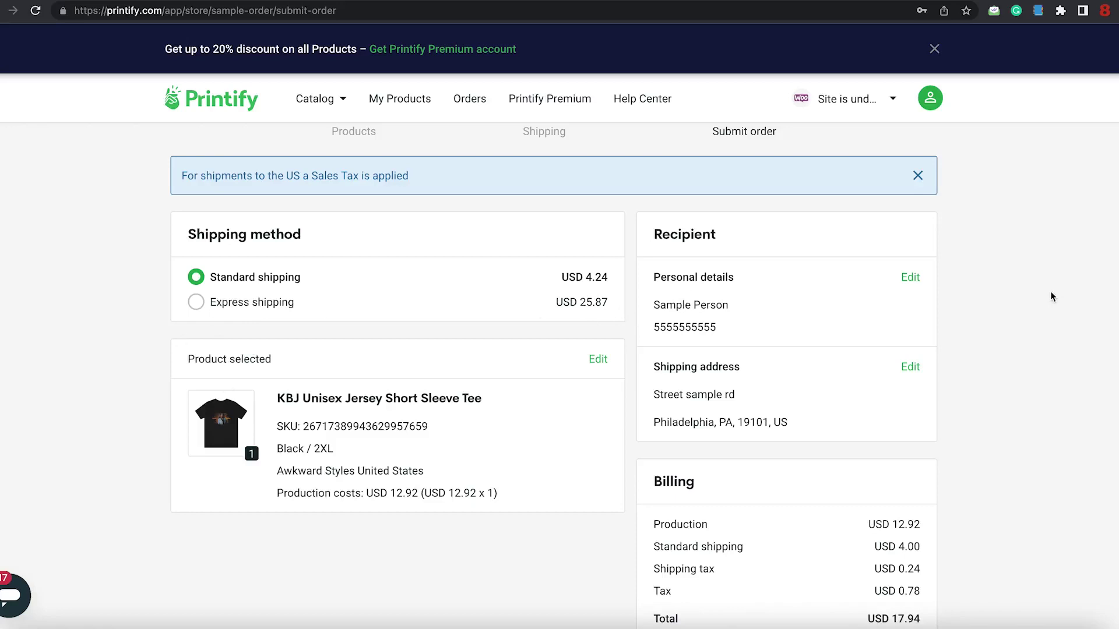
mouse_move(236, 443)
scroll(969, 405, down, 3)
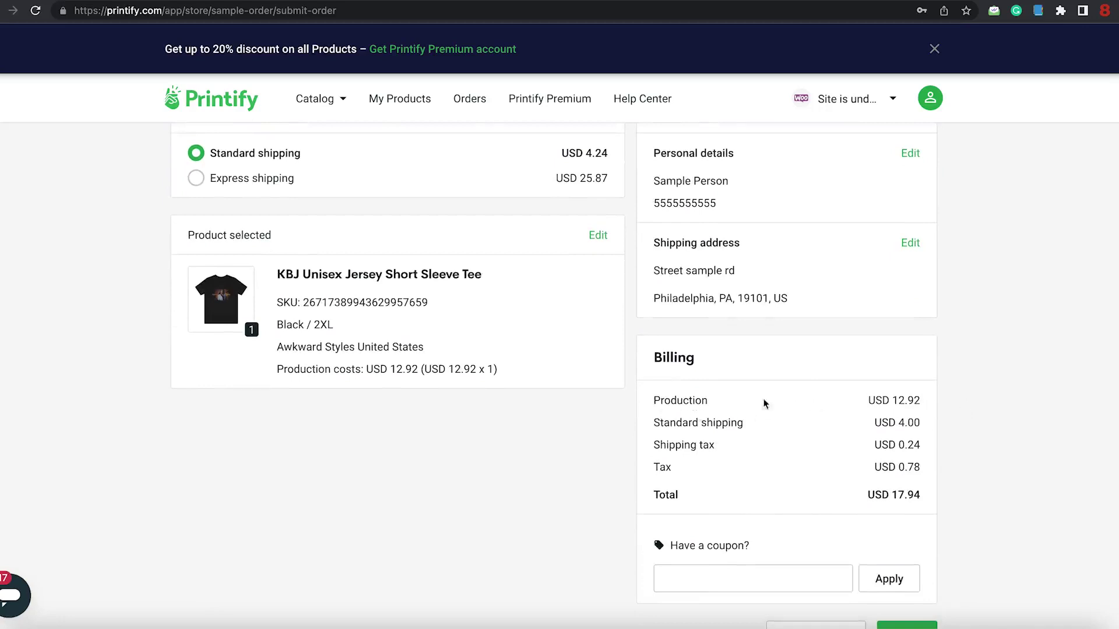
drag(892, 400, 920, 398)
click(761, 424)
drag(898, 423, 921, 423)
click(903, 446)
drag(908, 467, 923, 468)
drag(892, 496, 933, 498)
scroll(649, 511, down, 2)
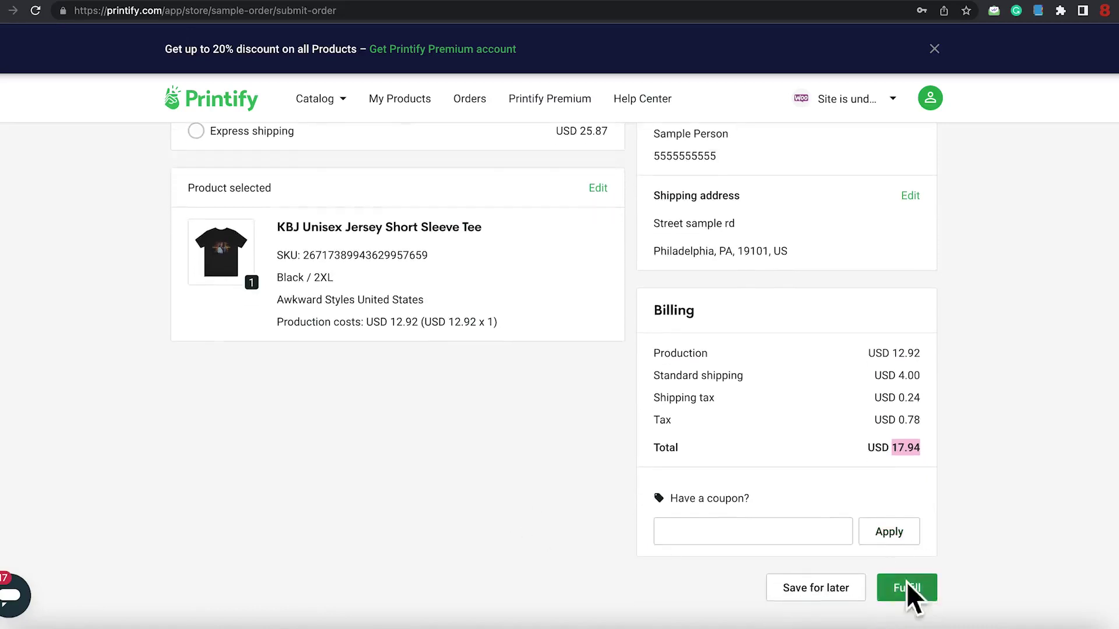
scroll(1037, 366, up, 5)
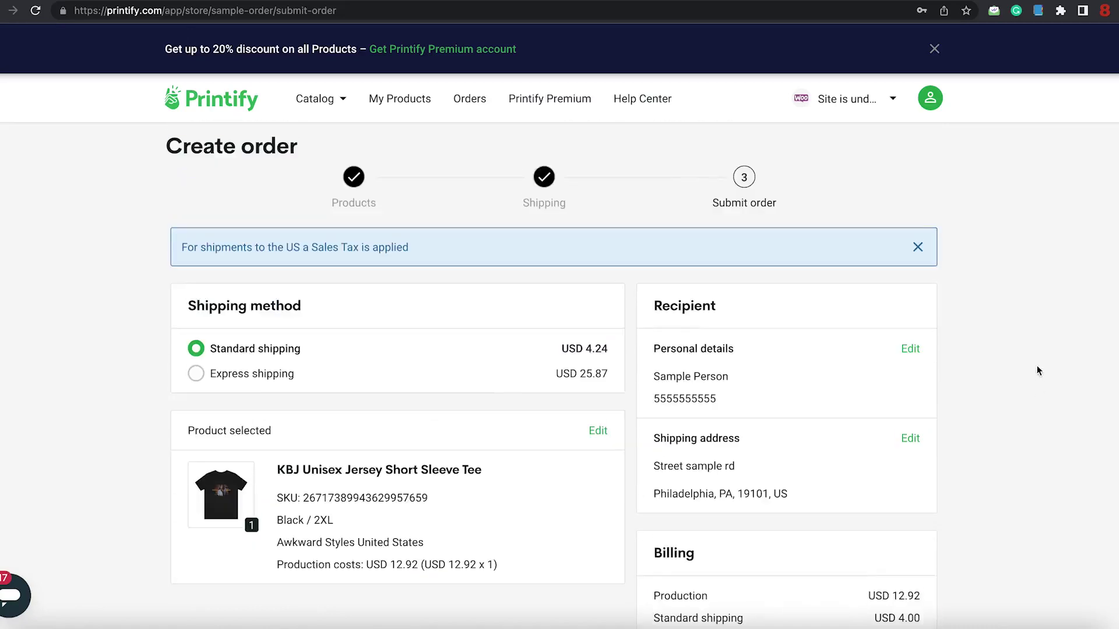